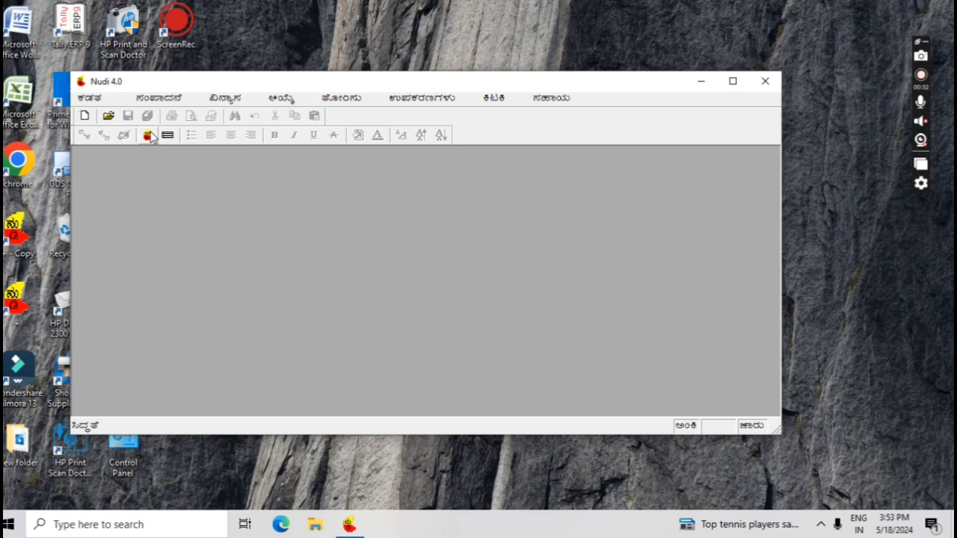
Minimize Nudi 4.0 to the system tray and launch Microsoft Excel from the desktop
left_click(150, 134)
double_click(15, 96)
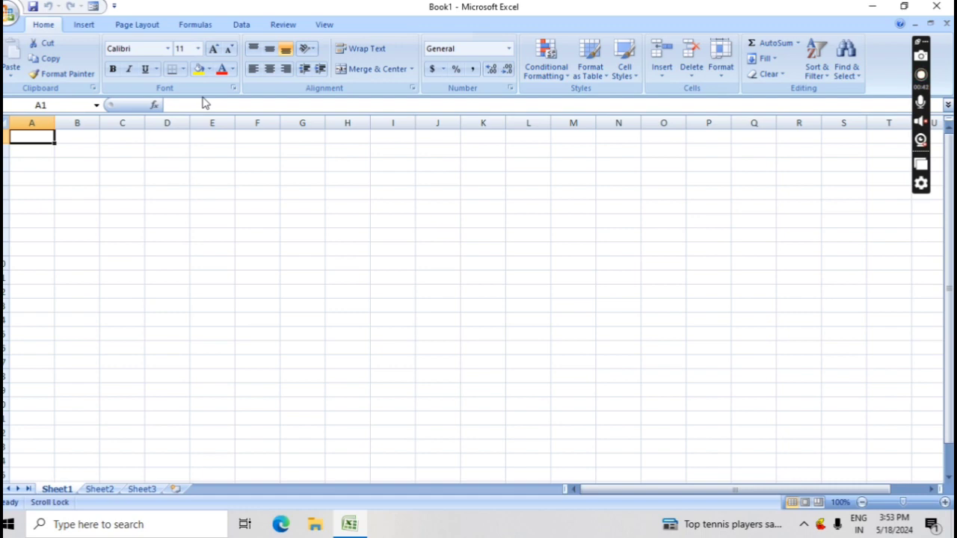
Format cell A1 with font size 18 and the Nudi 01 e Kannada font
left_click(198, 50)
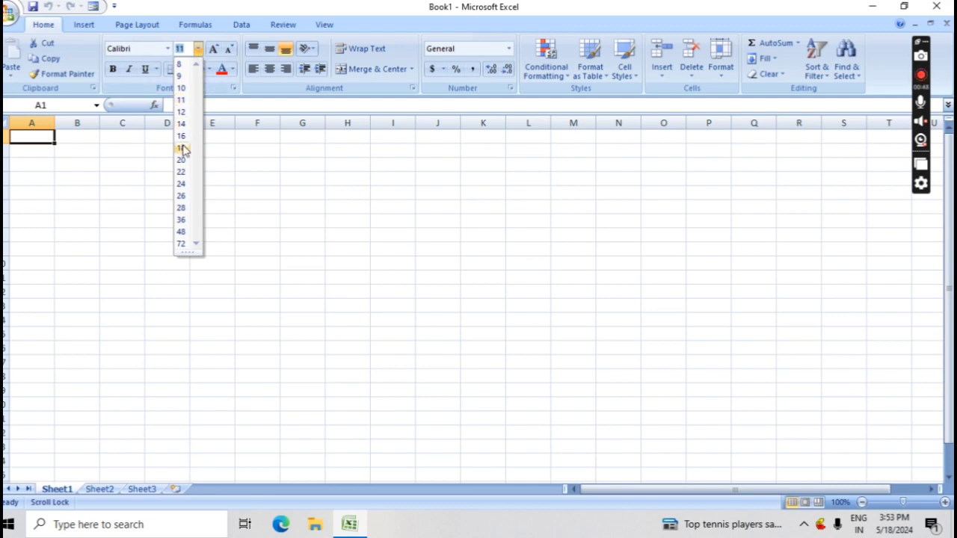
left_click(182, 148)
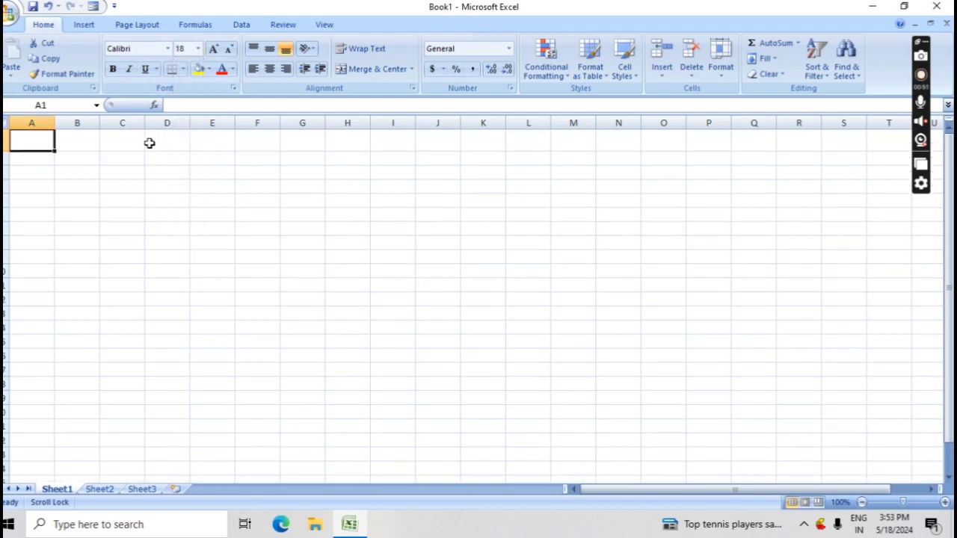
left_click(169, 51)
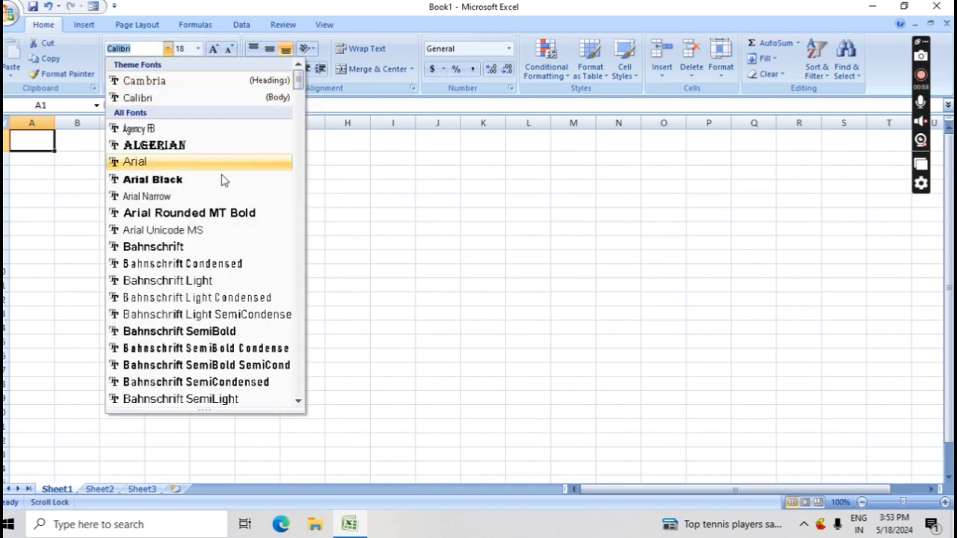
key("Down")
key("Down")
key("Down")
key("Down")
key("Down")
key("Down")
key("Down")
key("Down")
key("Down")
key("Down")
key("Down")
key("Down")
key("Down")
key("Down")
key("Down")
key("Down")
key("Down")
key("Down")
key("Down")
key("Down")
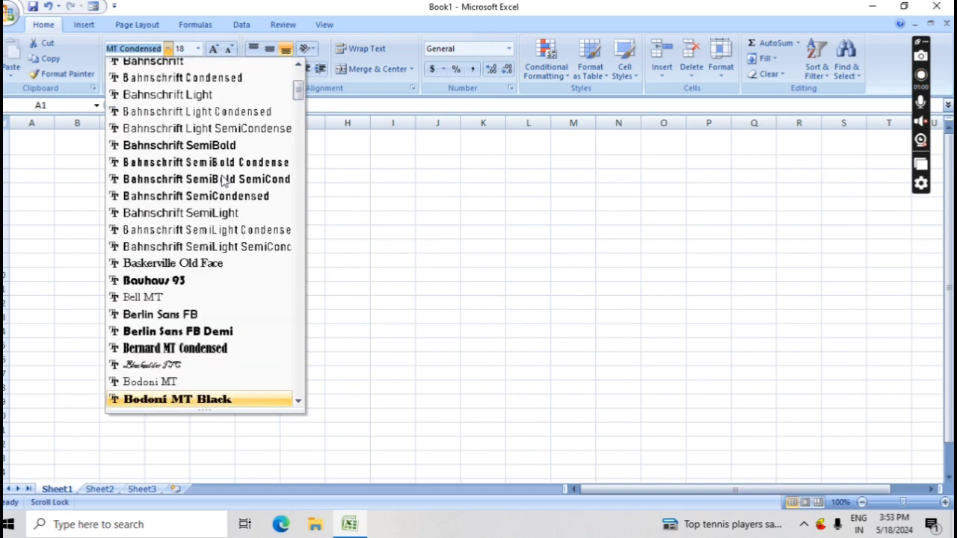
key("Down")
key("Down")
key("Down")
key("Down")
key("Down")
key("Down")
key("Down")
key("Down")
key("Down")
key("Down")
key("Down")
key("Down")
key("Down")
key("Down")
key("Down")
key("Down")
key("Down")
key("Down")
key("Down")
key("Down")
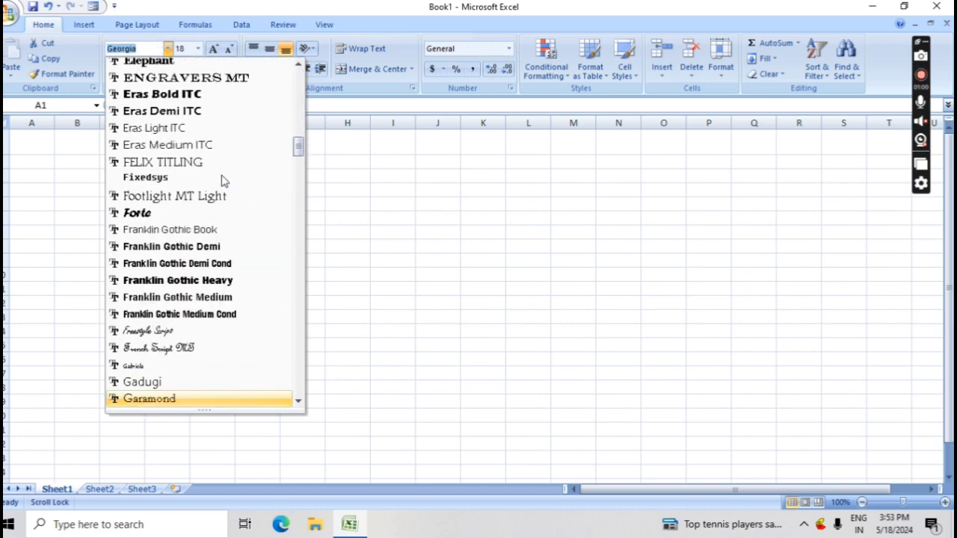
key("Down")
key("Down")
key("Down")
key("Down")
key("Down")
key("Down")
key("Down")
key("Down")
key("Down")
key("Down")
key("Down")
key("Down")
key("Down")
key("Down")
key("Down")
key("Down")
key("Down")
key("Down")
key("Down")
key("Down")
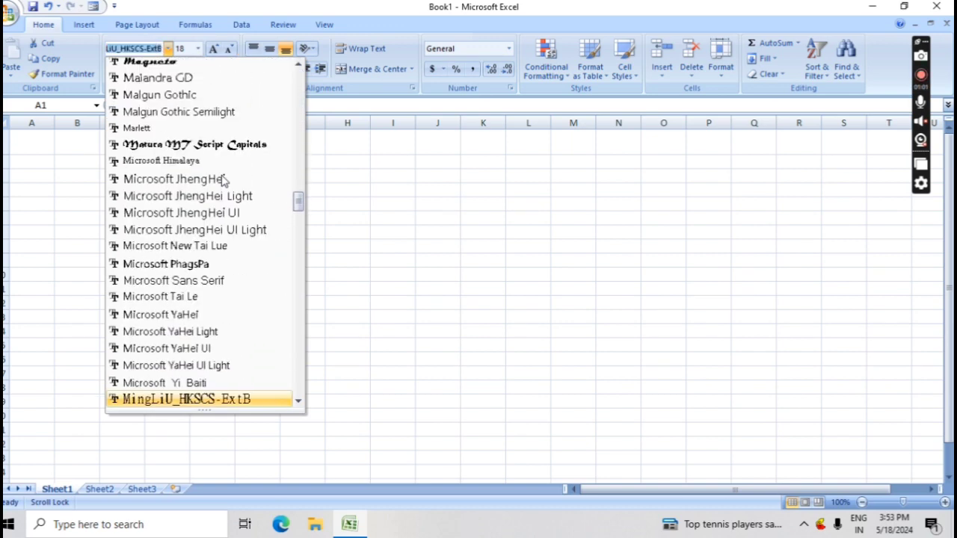
key("Down")
key("Down")
key("Down")
key("Down")
key("Down")
key("Down")
key("Down")
key("Down")
key("Down")
key("Down")
key("Down")
key("Down")
key("Down")
key("Down")
key("Down")
key("Down")
key("Down")
key("Down")
key("Down")
key("Down")
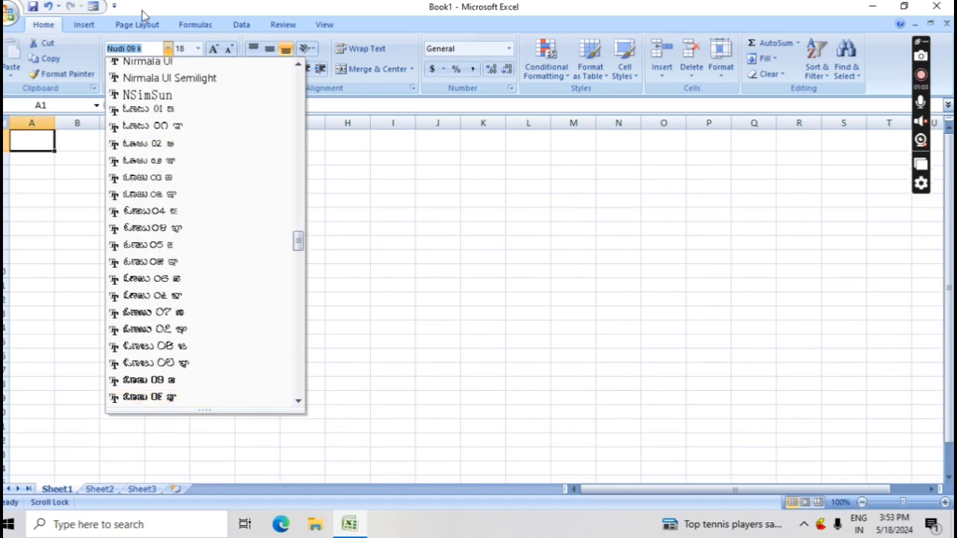
left_click(201, 112)
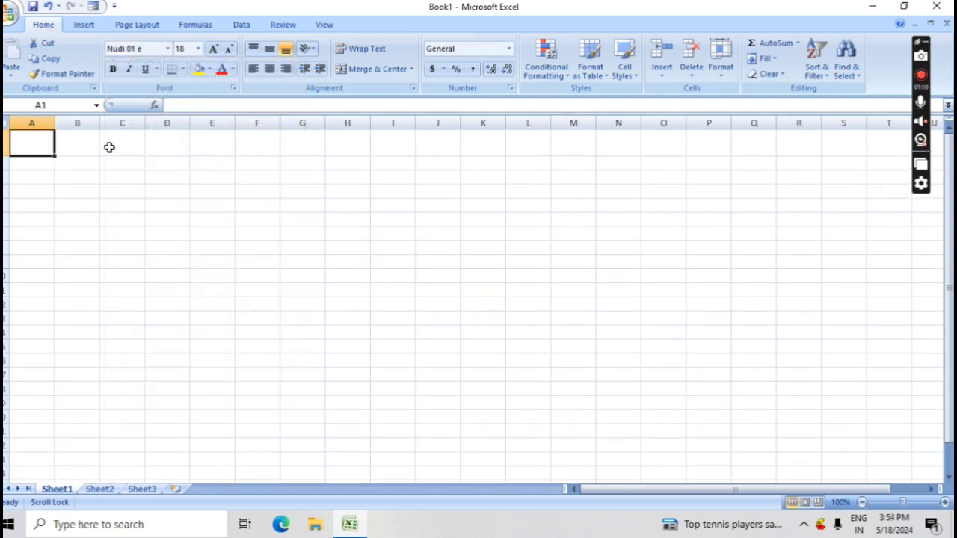
Merge and centre A1:Q1 and type the Kannada title ಸ್ಯಾಲರಿ ಸ್ಲಿಪ್ in it
left_click_drag(38, 148, 740, 132)
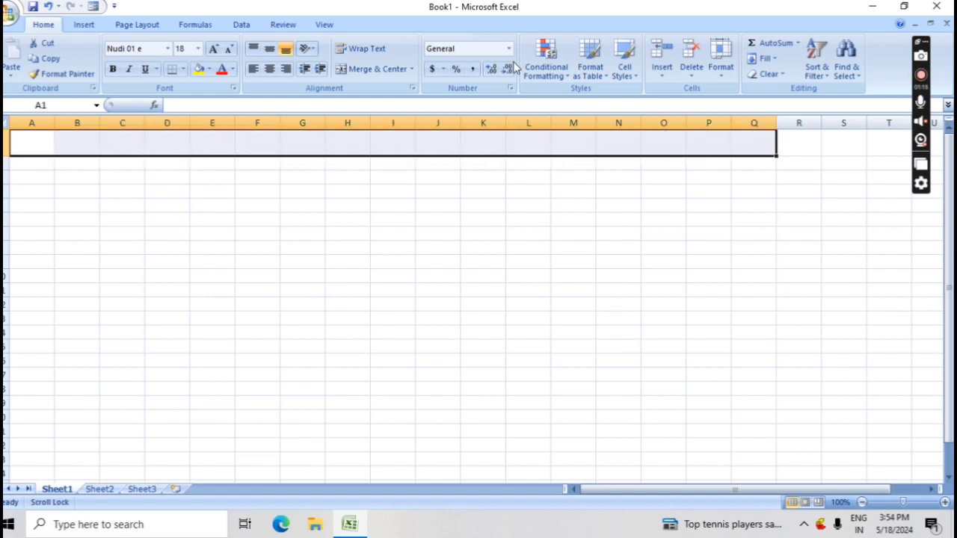
left_click(394, 69)
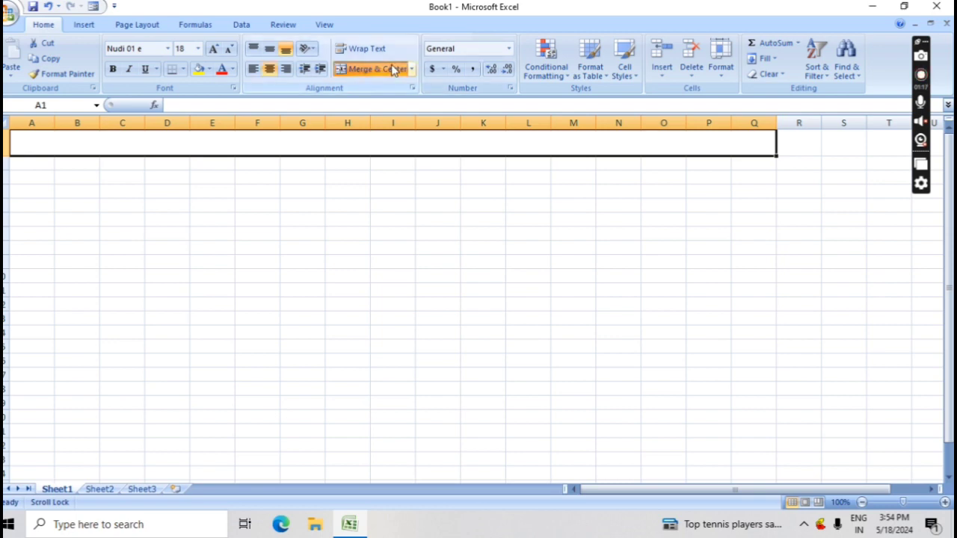
double_click(333, 146)
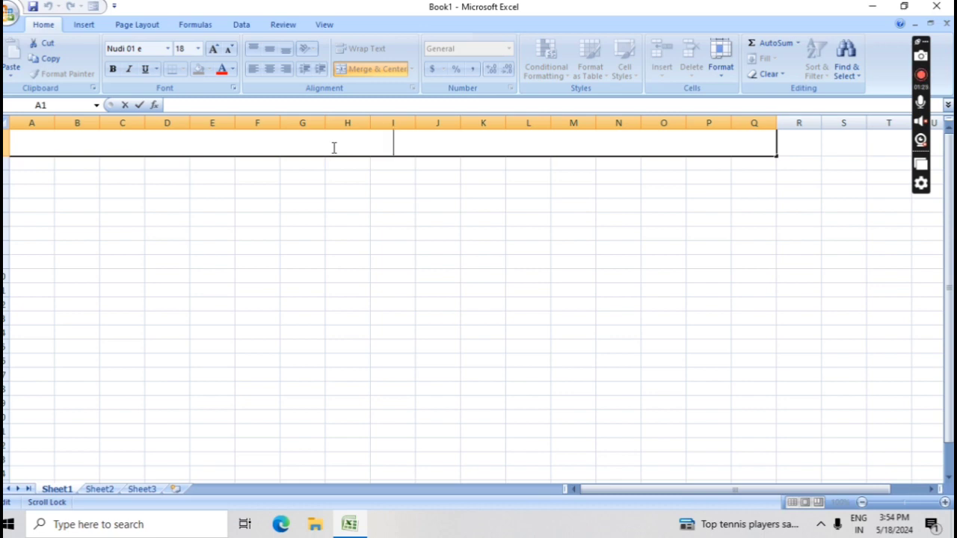
type("A")
type("å")
type("ª")
type("j")
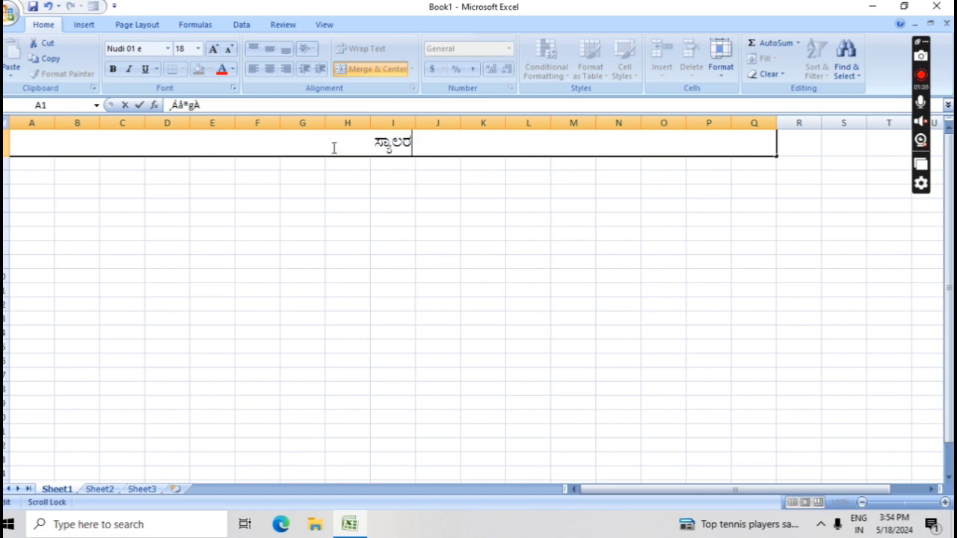
type(" ¸À°")
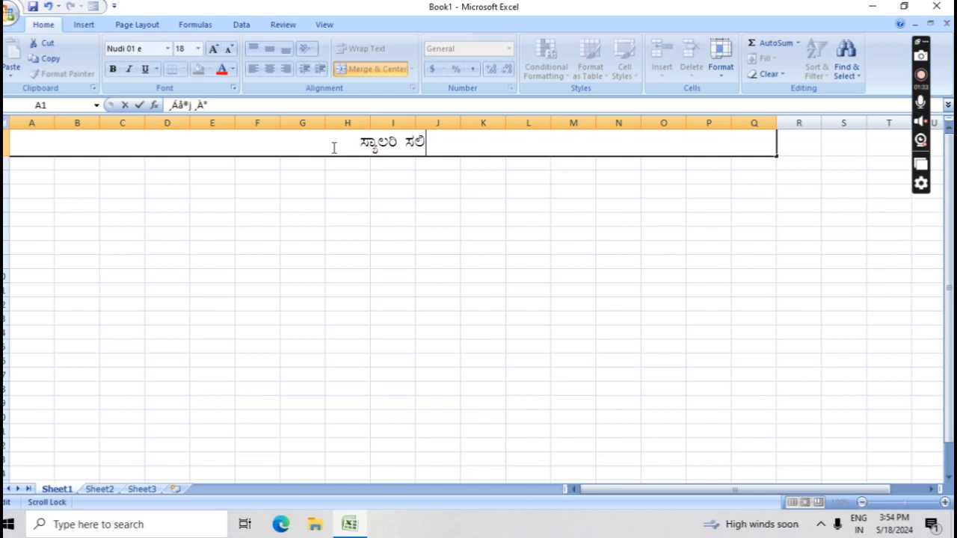
key("BackSpace")
key("BackSpace")
key("BackSpace")
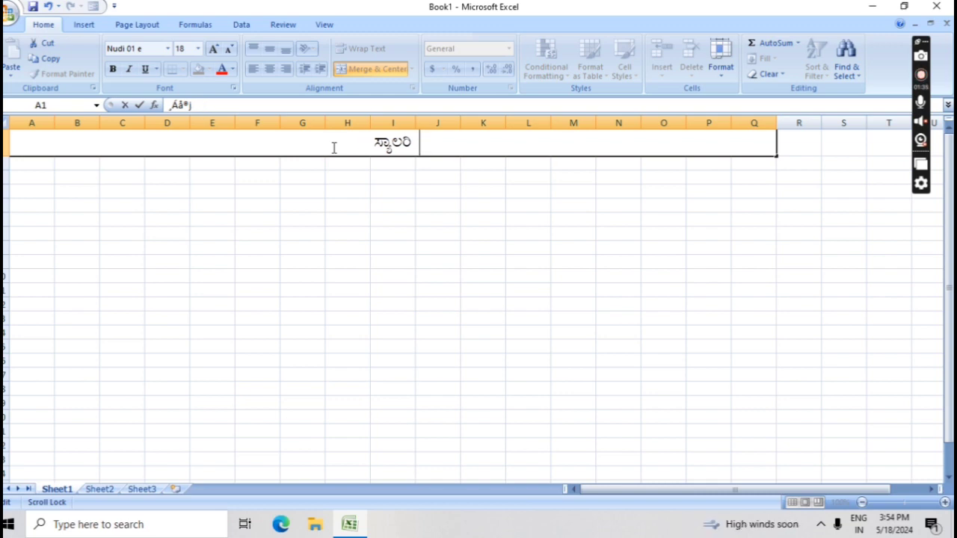
type("¸")
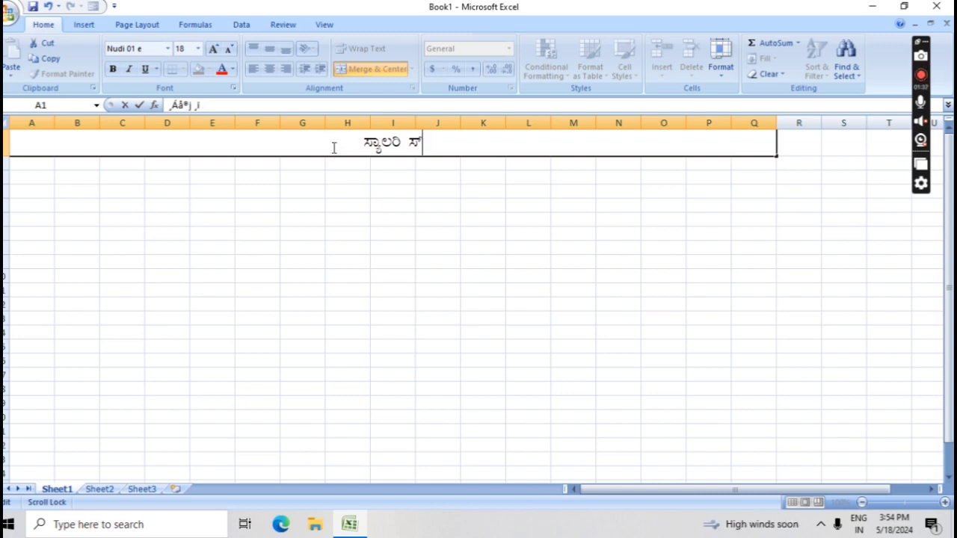
type("Àèipa")
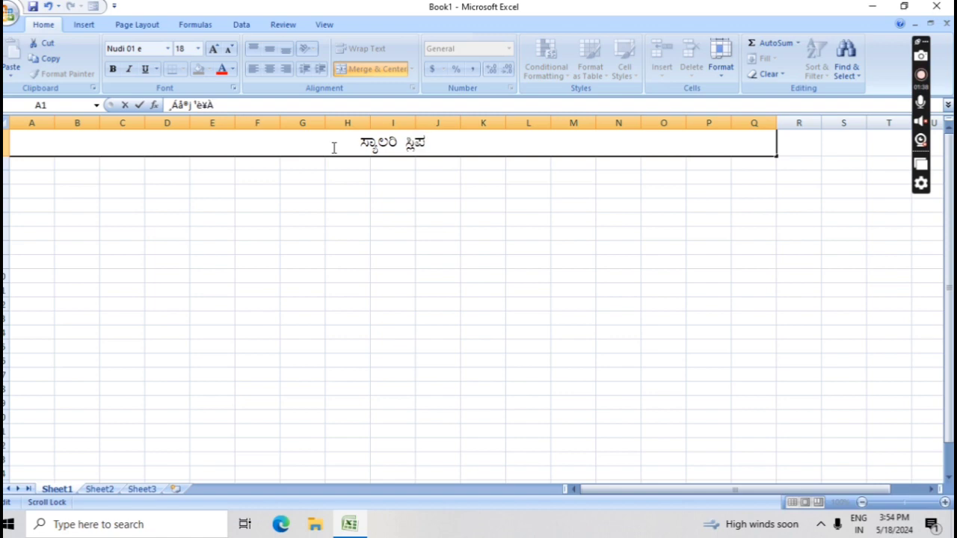
type("f")
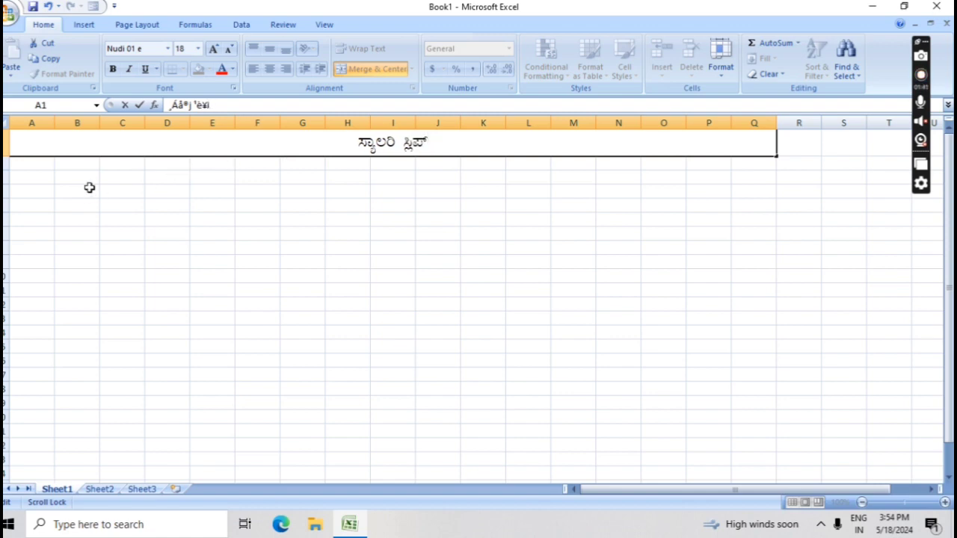
left_click(39, 166)
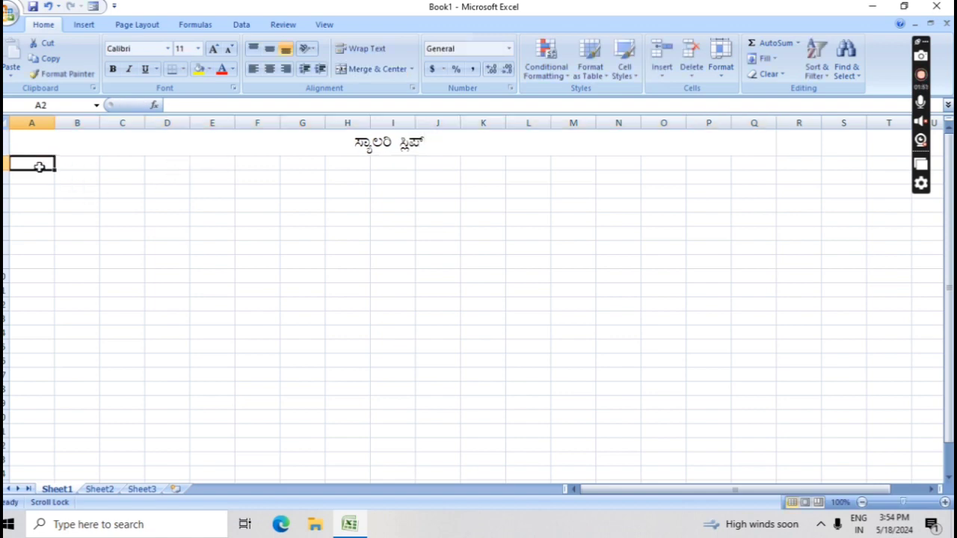
type("nM")
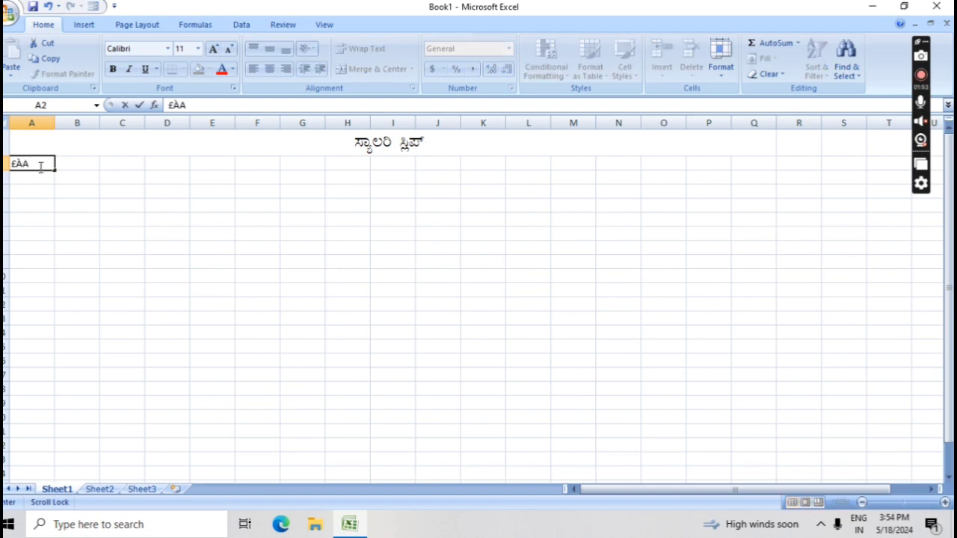
key("BackSpace")
key("BackSpace")
key("BackSpace")
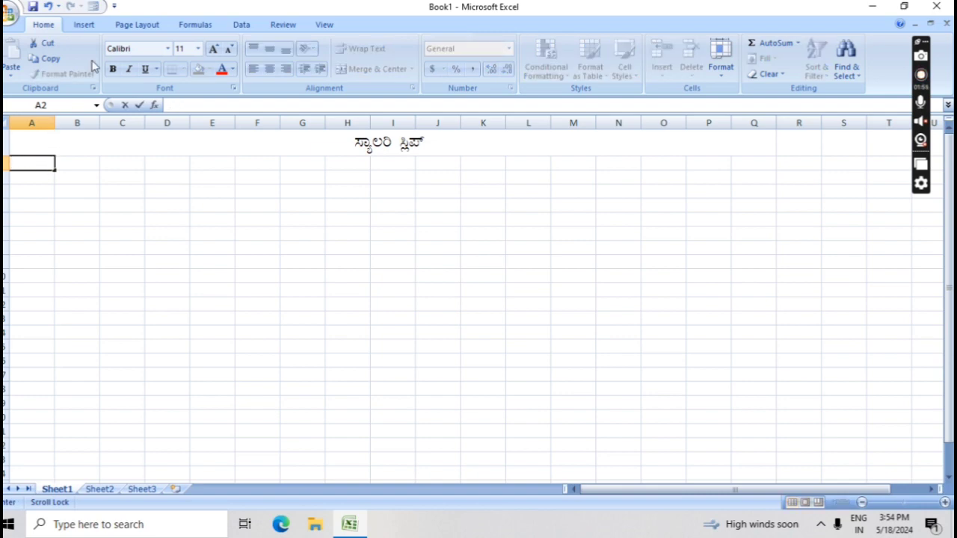
key("Escape")
left_click(167, 48)
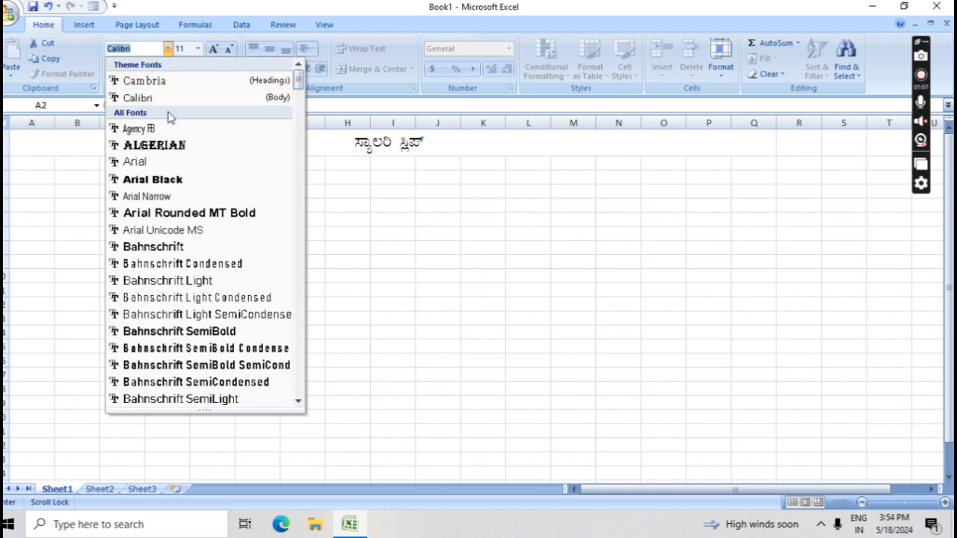
left_click(42, 161)
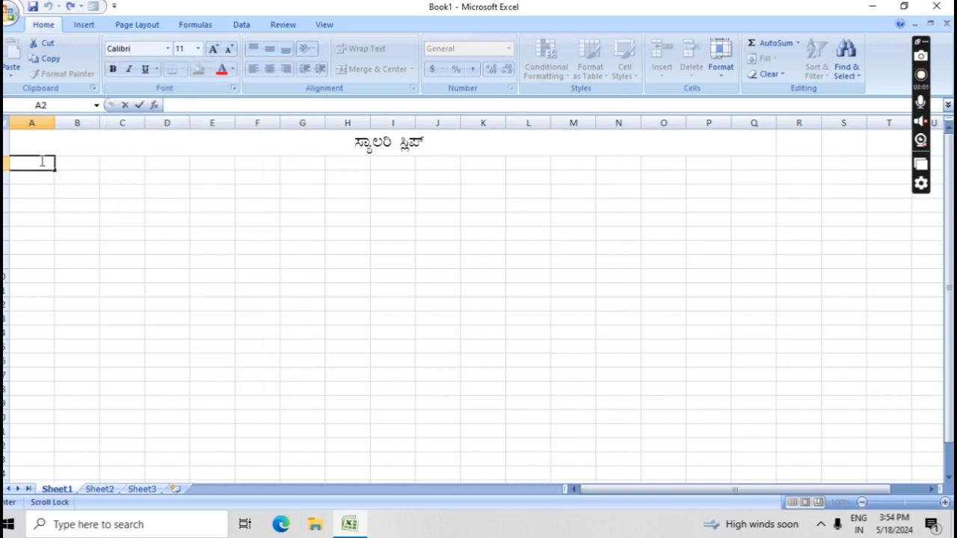
type("ªÀAdPÀPÀPÀ")
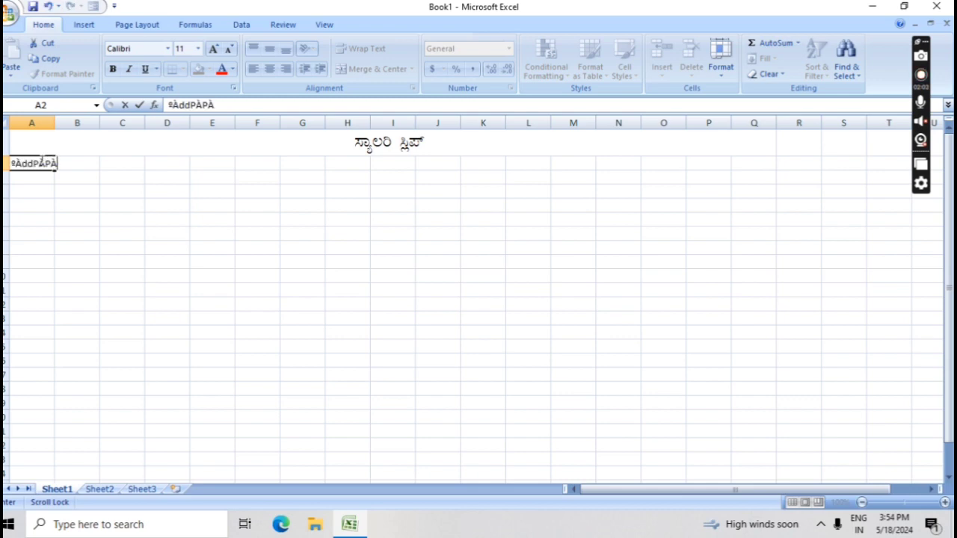
key("BackSpace")
key("BackSpace")
key("BackSpace")
key("BackSpace")
key("BackSpace")
key("BackSpace")
key("BackSpace")
key("BackSpace")
key("BackSpace")
key("BackSpace")
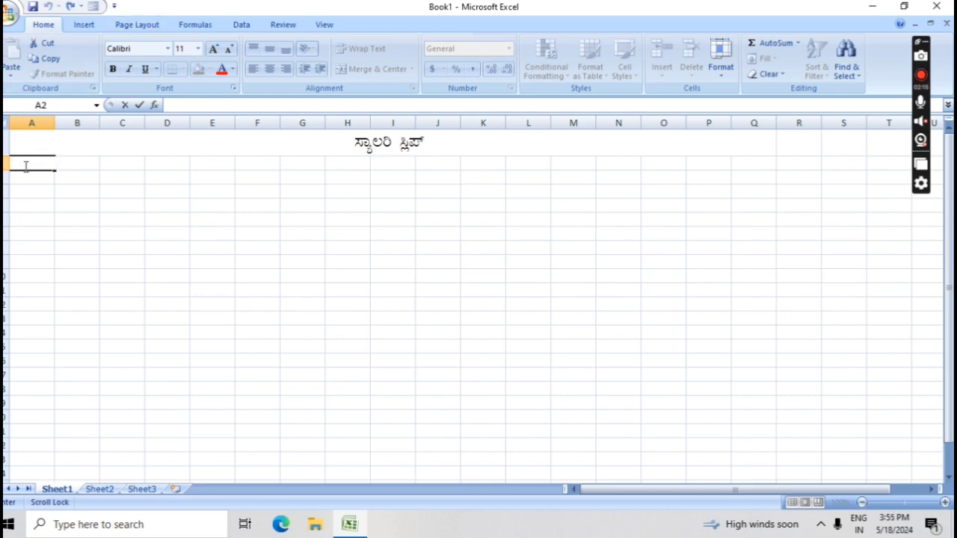
left_click(96, 189)
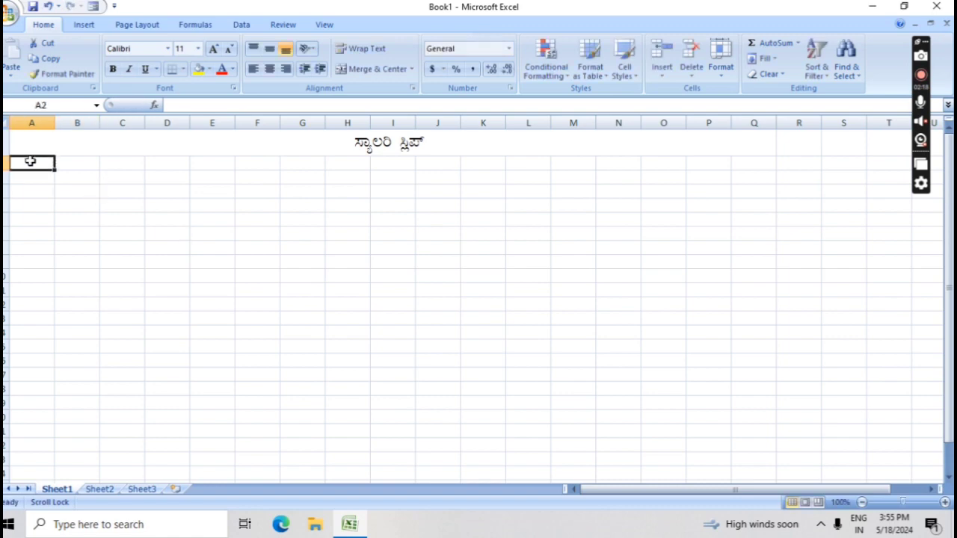
Apply the Nudi 01 e font at size 20 to cells A2:Q24
left_click_drag(28, 160, 919, 482)
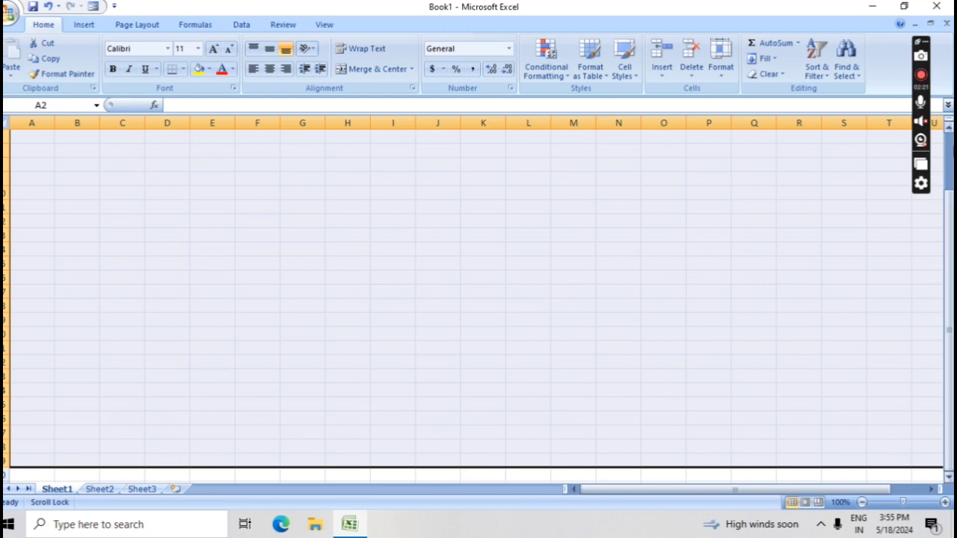
left_click(949, 128)
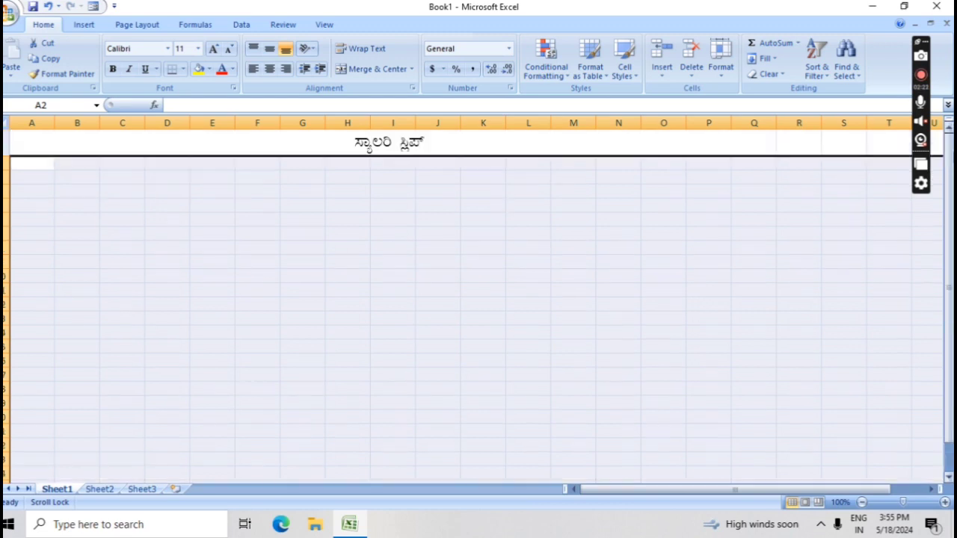
left_click(168, 49)
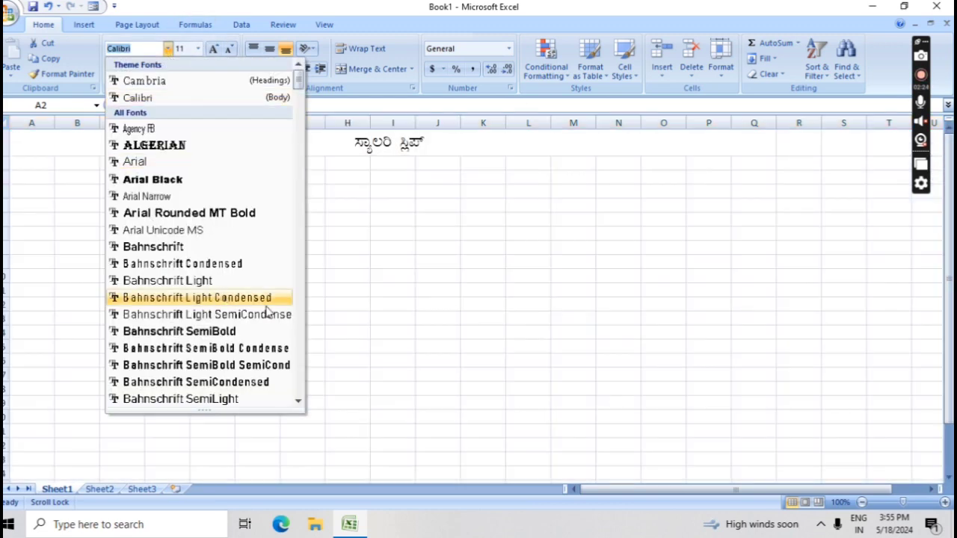
key("Down")
key("Down")
key("Down")
key("Down")
key("Down")
key("Down")
key("Down")
key("Down")
key("Down")
key("Down")
key("Down")
key("Down")
key("Down")
key("Down")
key("Down")
key("Down")
key("Down")
key("Down")
key("Down")
key("Down")
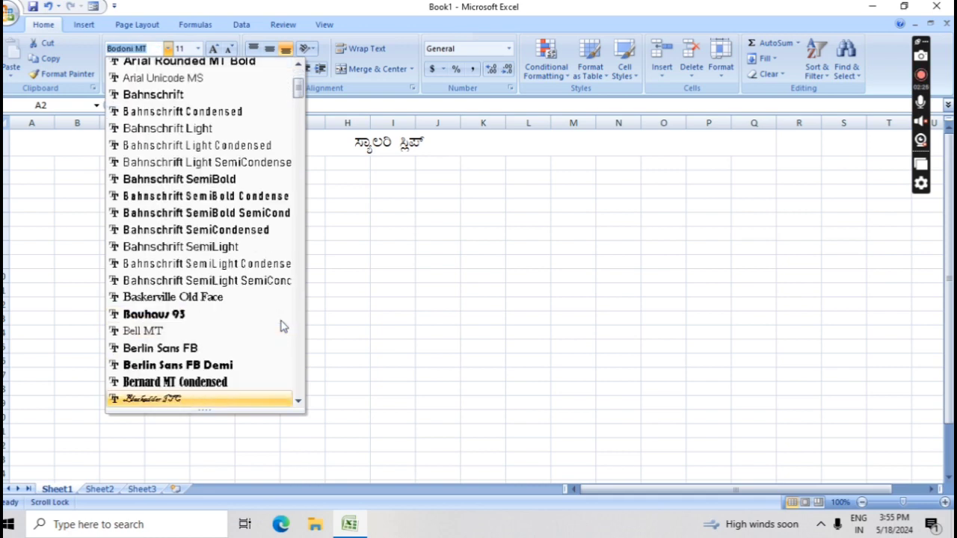
key("Down")
key("Down")
key("Down")
key("Down")
key("Down")
key("Down")
key("Down")
key("Down")
key("Down")
key("Down")
key("Down")
key("Down")
key("Down")
key("Down")
key("Down")
key("Down")
key("Down")
key("Down")
key("Down")
key("Down")
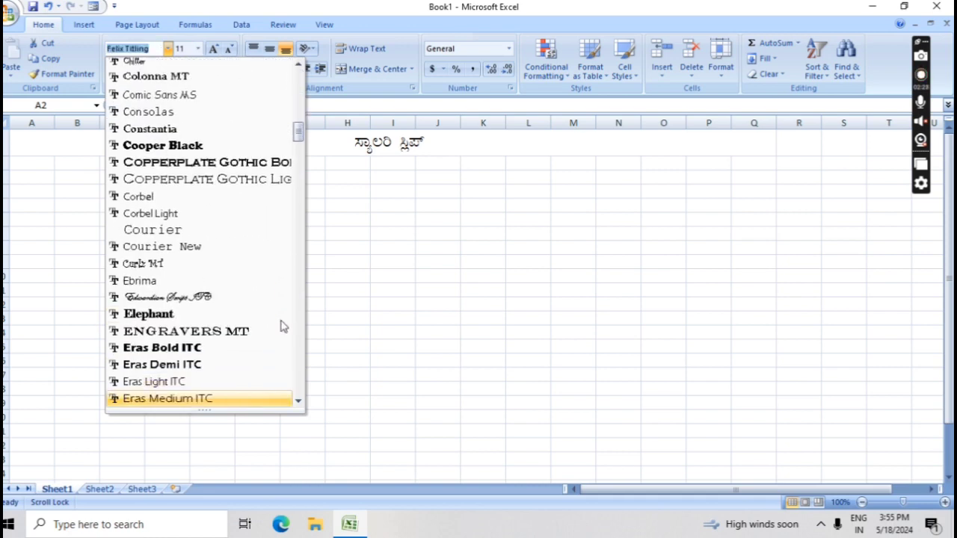
key("Down")
key("Down")
key("Down")
key("Down")
key("Down")
key("Down")
key("Down")
key("Down")
key("Down")
key("Down")
key("Down")
key("Down")
key("Down")
key("Down")
key("Down")
key("Down")
key("Down")
key("Down")
key("Down")
key("Down")
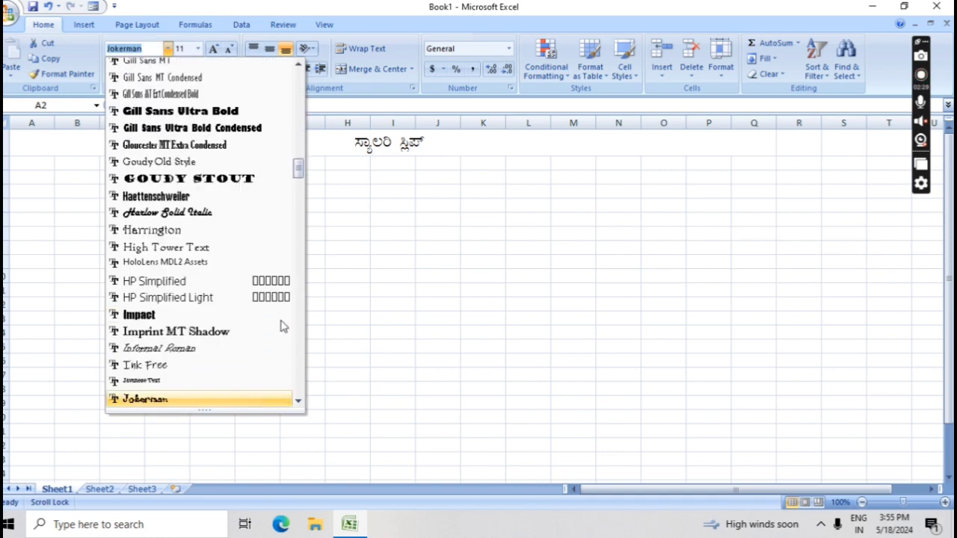
key("Down")
key("Down")
key("Down")
key("Down")
key("Down")
key("Down")
key("Down")
key("Down")
key("Down")
key("Down")
key("Down")
key("Down")
key("Down")
key("Down")
key("Down")
key("Down")
key("Down")
key("Down")
key("Down")
key("Down")
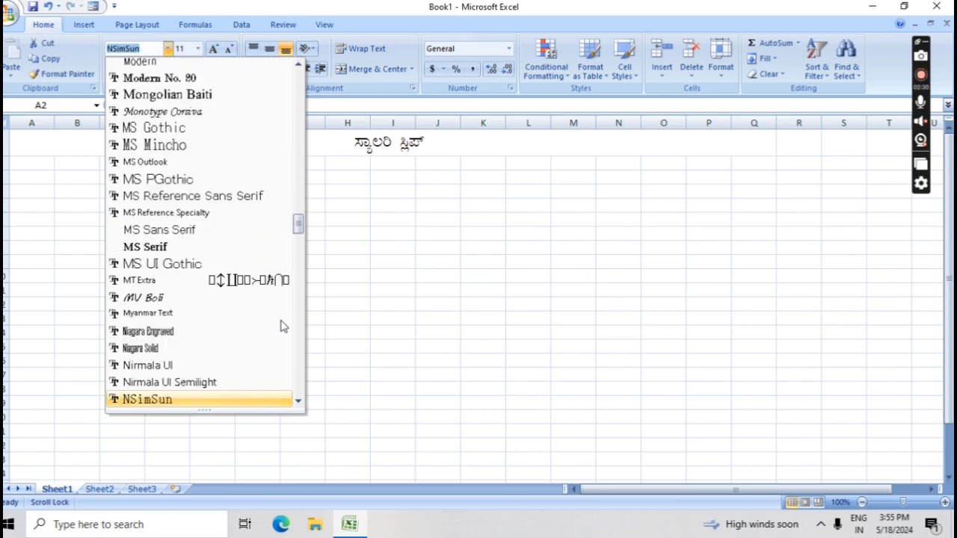
key("Down")
key("Down")
key("Down")
key("Down")
key("Down")
key("Down")
key("Down")
key("Down")
key("Down")
key("Down")
key("Down")
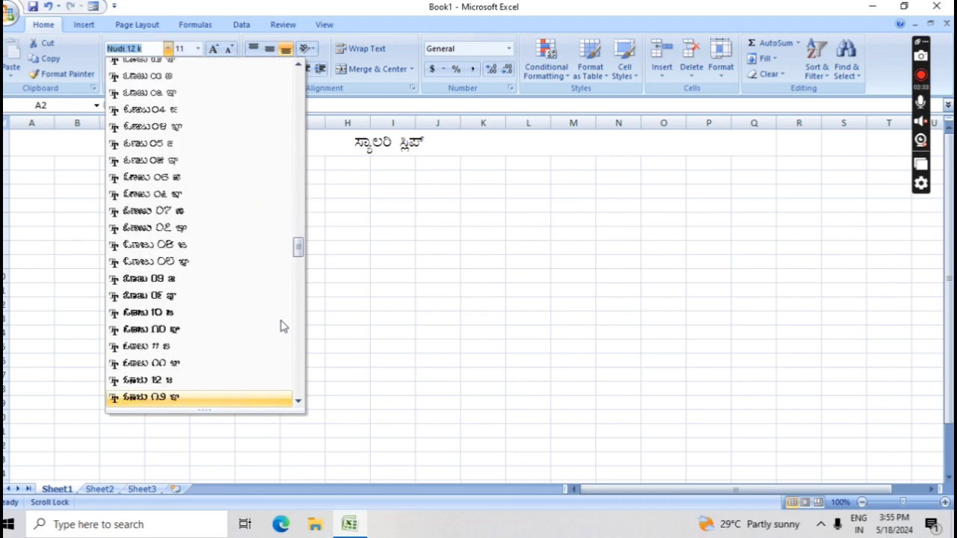
key("Up")
key("Up")
key("Up")
key("Up")
key("Up")
key("Up")
key("Up")
key("Up")
key("Up")
key("Up")
key("Up")
key("Up")
key("Up")
key("Up")
key("Up")
key("Up")
key("Up")
key("Up")
key("Up")
key("Up")
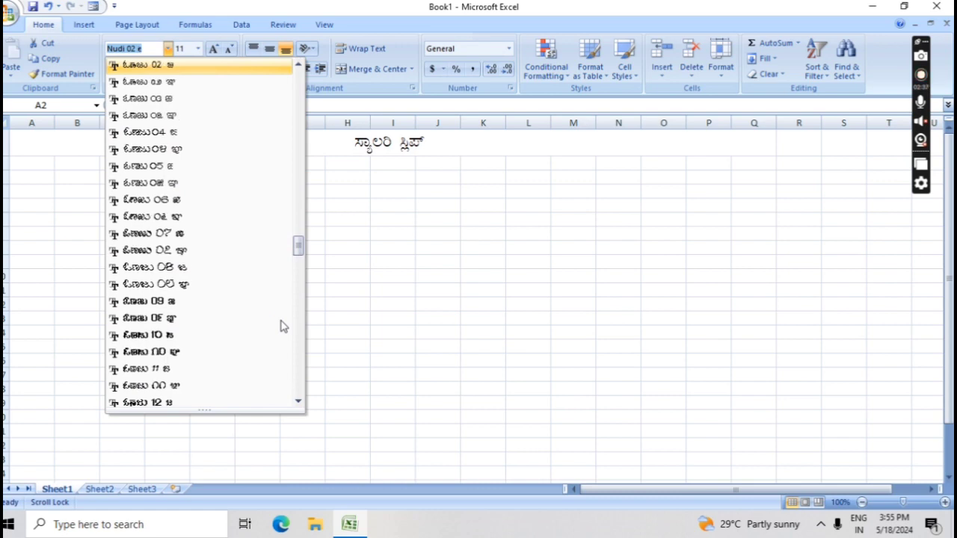
key("Up")
key("Up")
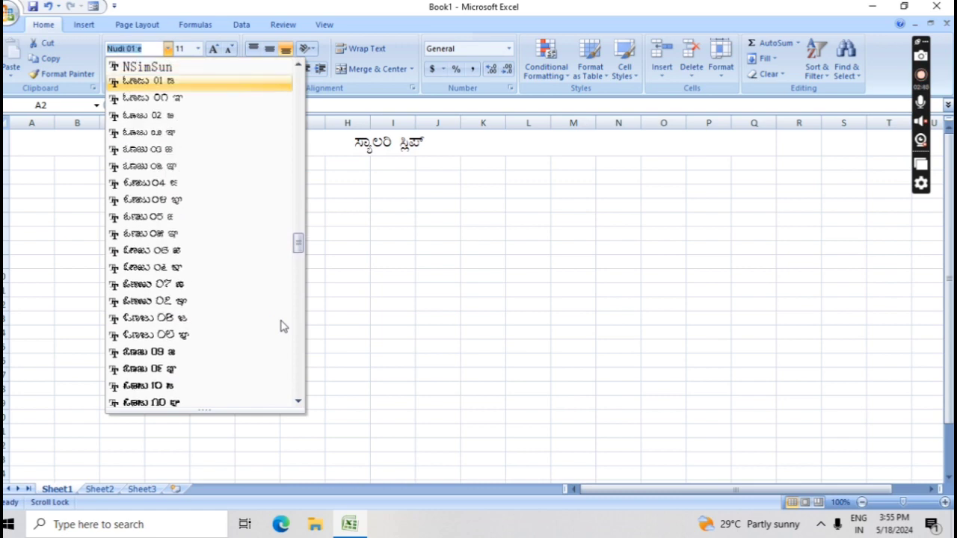
key("Return")
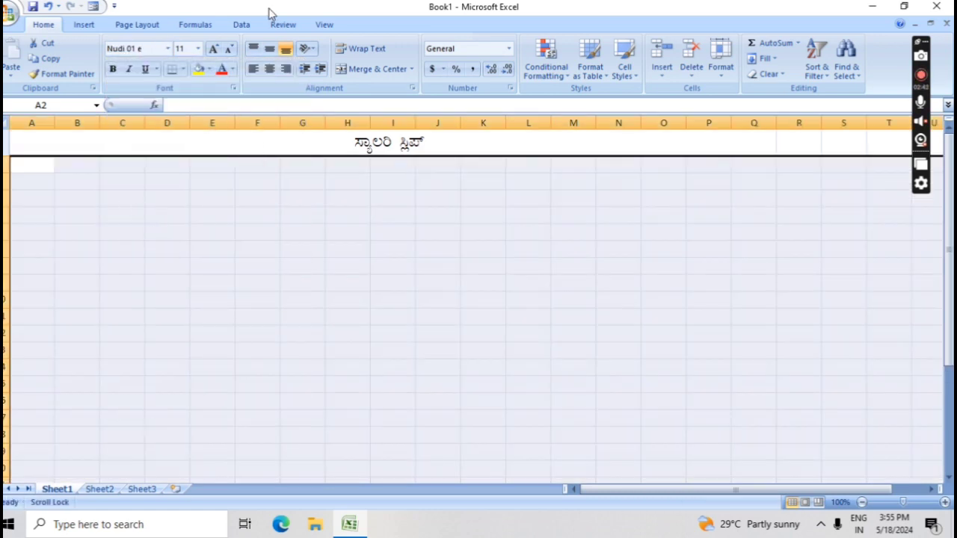
left_click(198, 49)
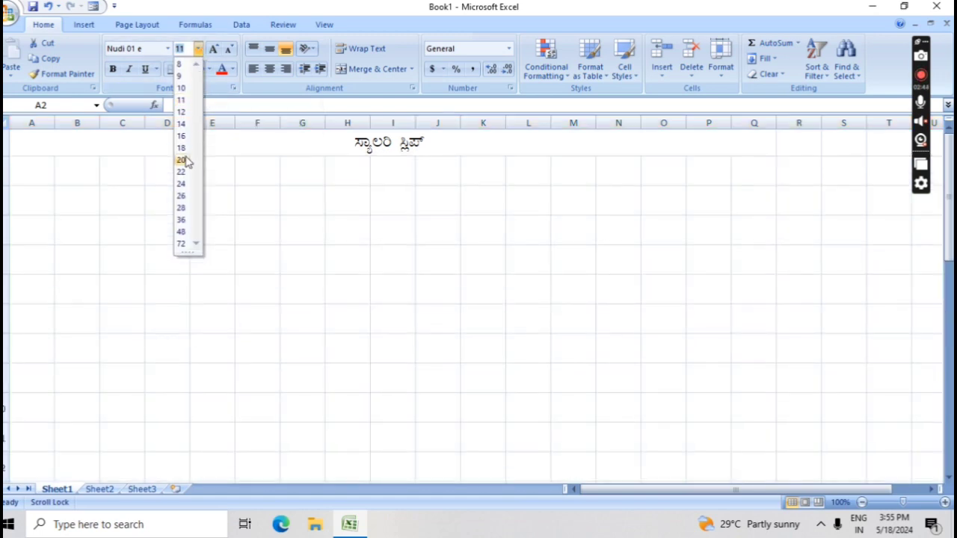
left_click(182, 159)
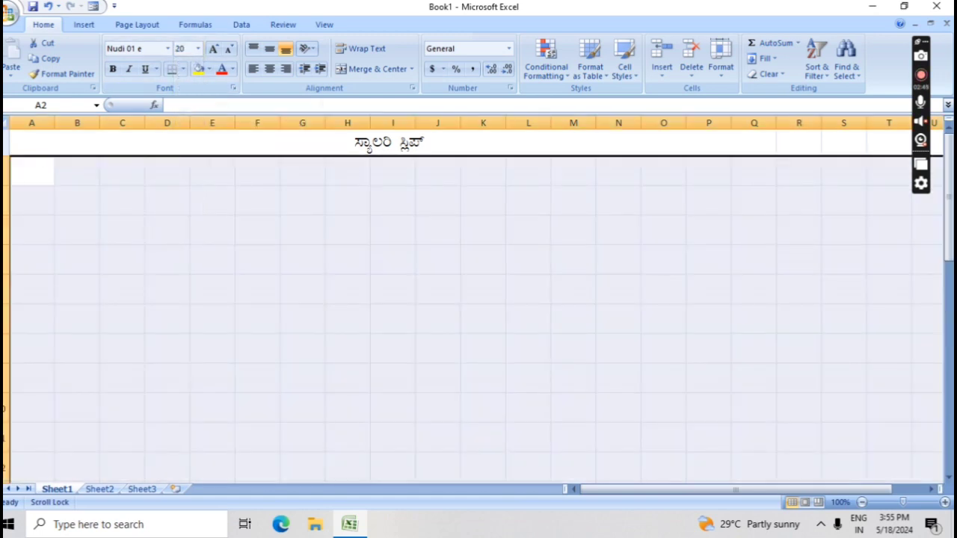
Begin typing the ನಂ heading in cell A2
left_click(17, 182)
type("ÈÀA")
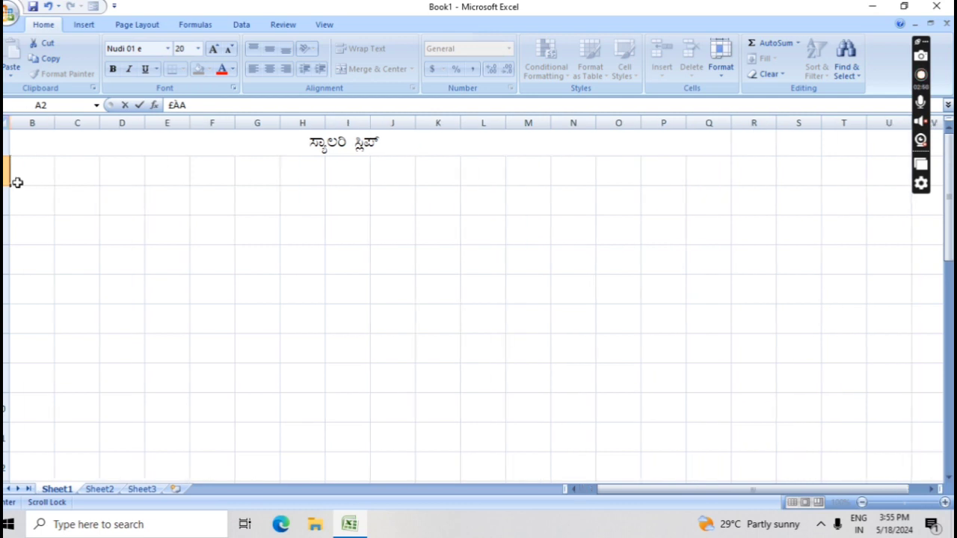
type("ºÉ¸À")
key("Tab")
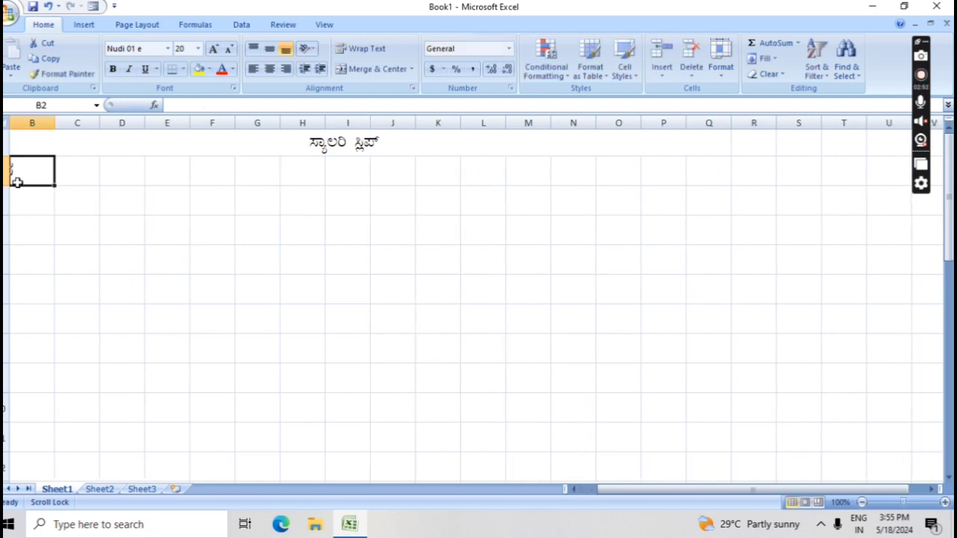
key("BackSpace")
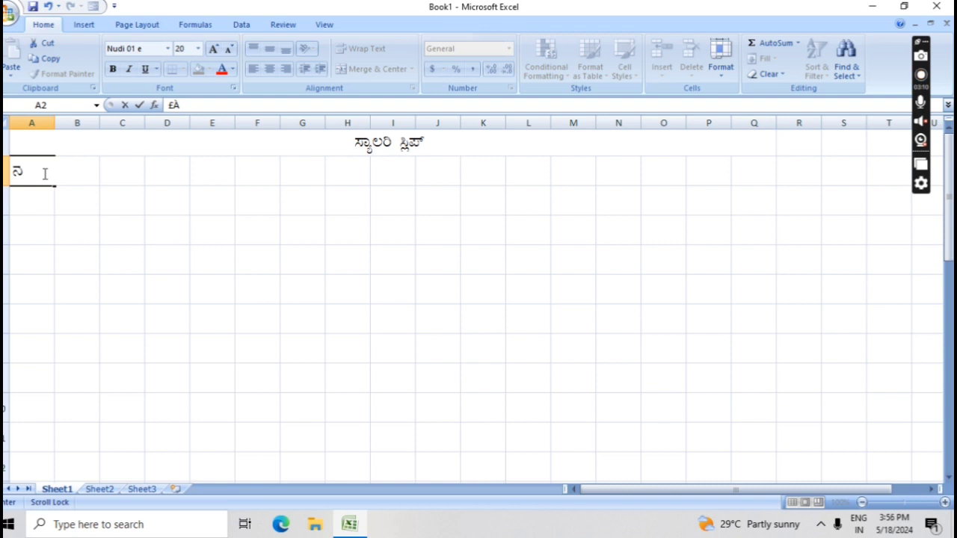
Finish the ನಂ heading in A2 and narrow column A to fit it
type("A")
key("Right")
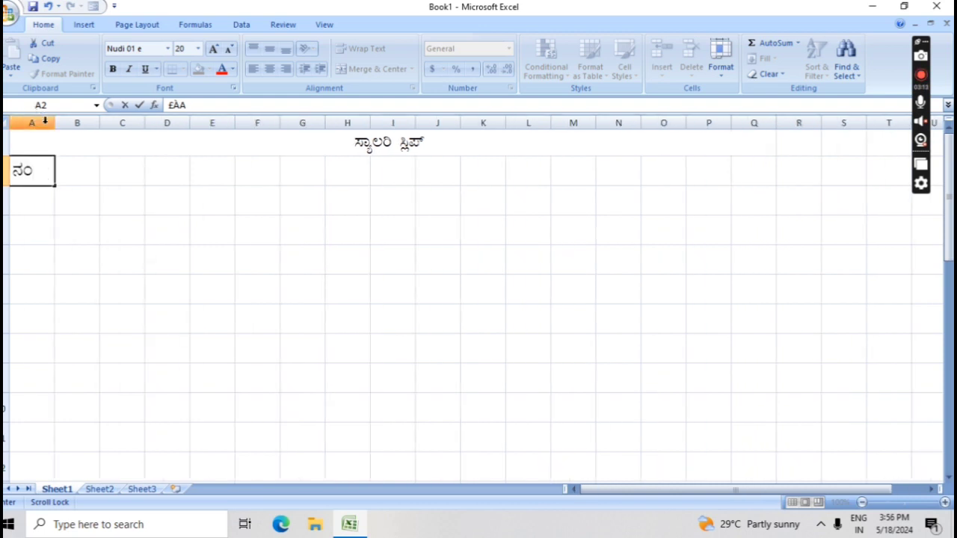
left_click_drag(55, 124, 37, 124)
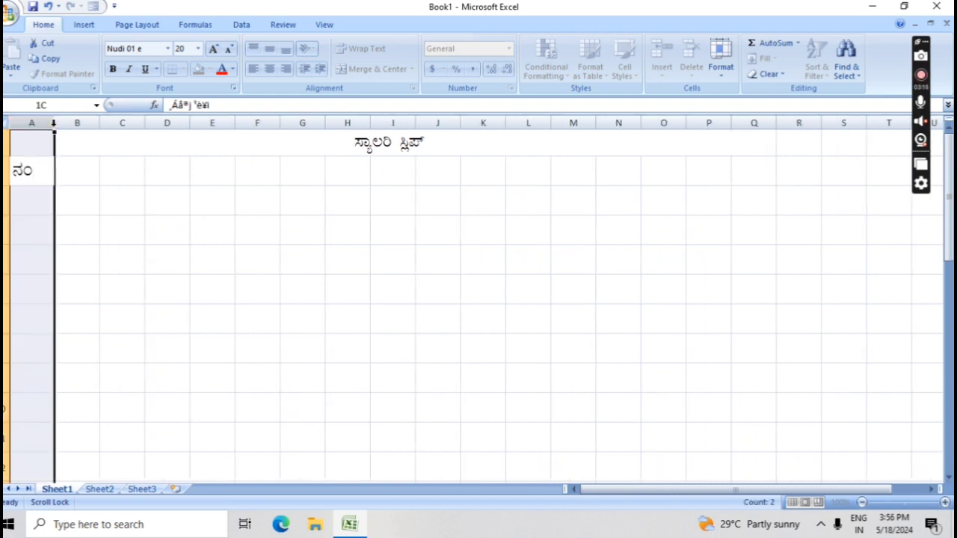
left_click(60, 123)
Enter the heading ಹೆಸರು in B2 and autofit column B to it
left_click(63, 171)
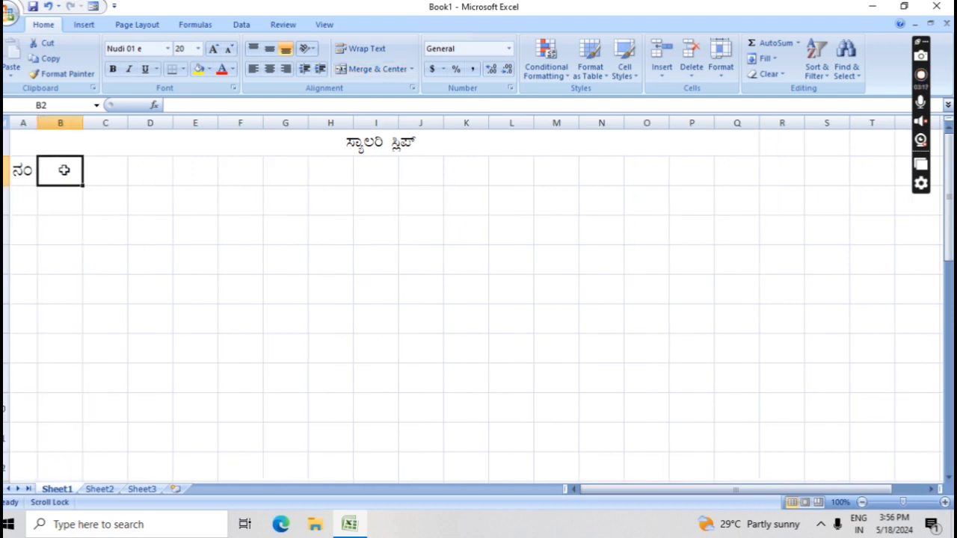
type("ºÀA")
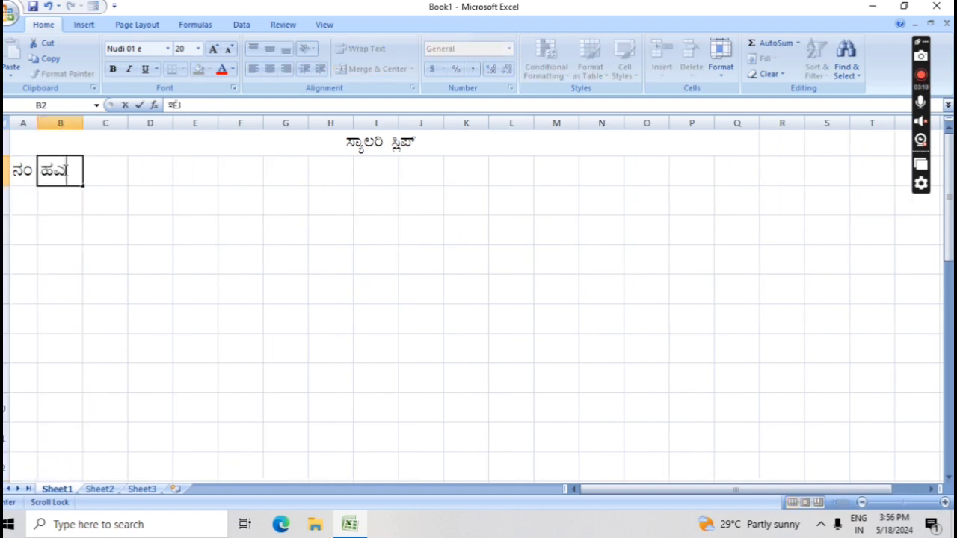
key("BackSpace")
key("BackSpace")
key("BackSpace")
type("ºÀA")
key("BackSpace")
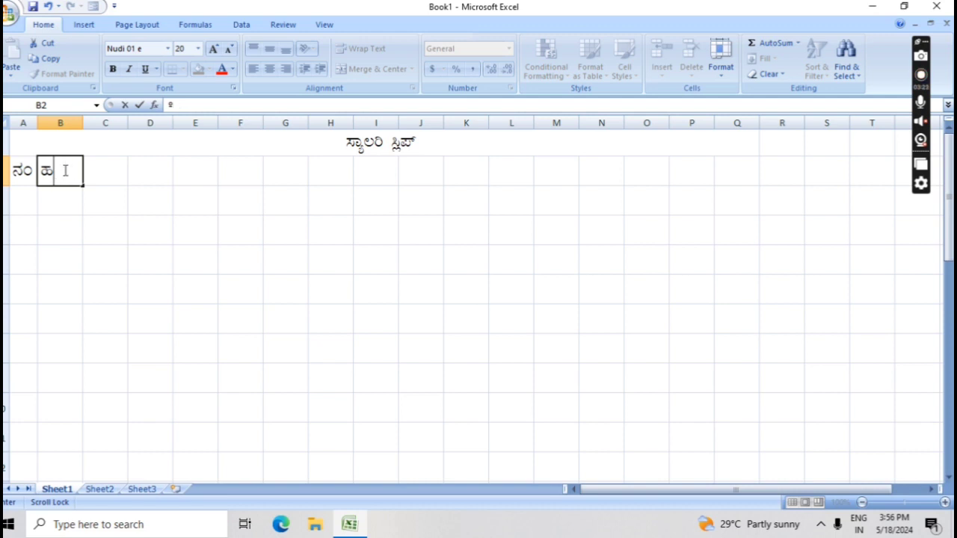
key("BackSpace")
key("BackSpace")
type("ºÀ")
double_click(82, 123)
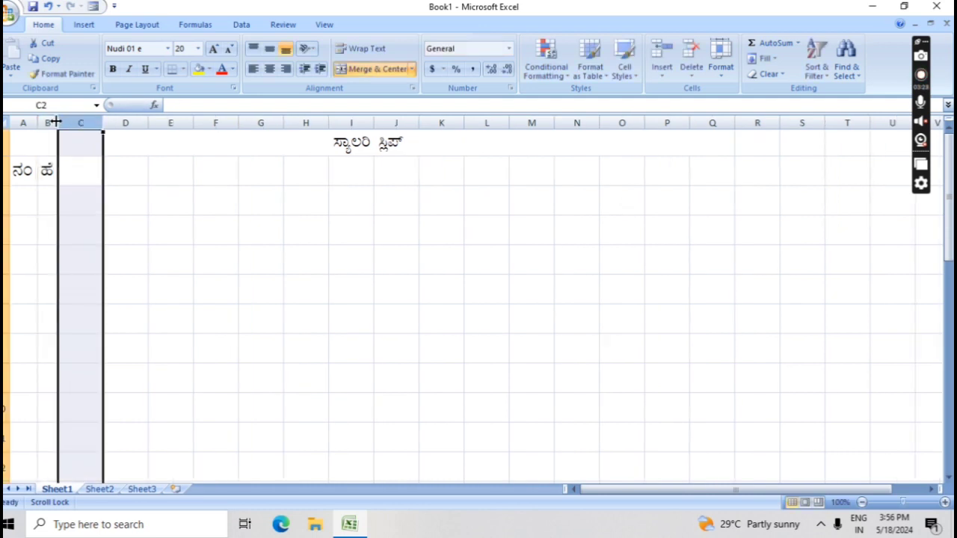
left_click(54, 172)
key("BackSpace")
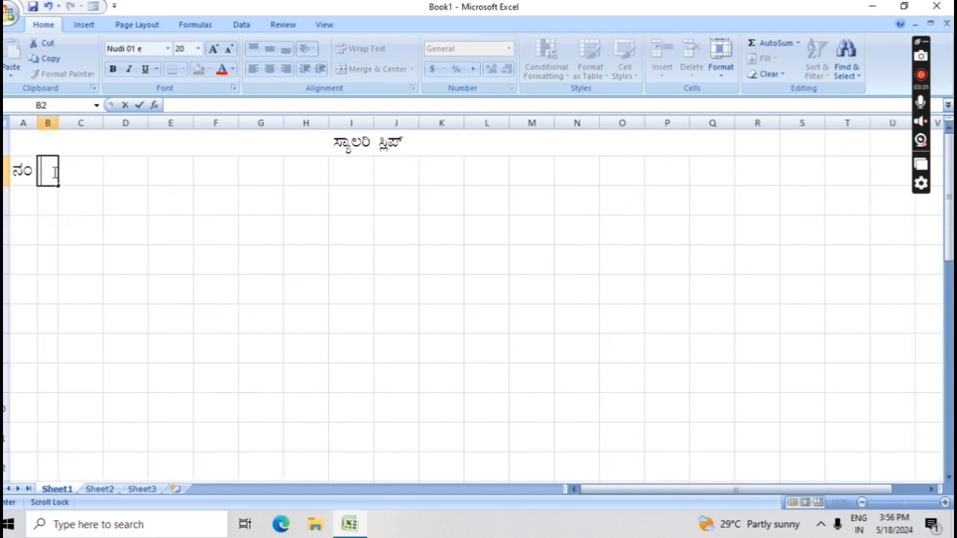
type("ºÉ¸ÀgÀÄ")
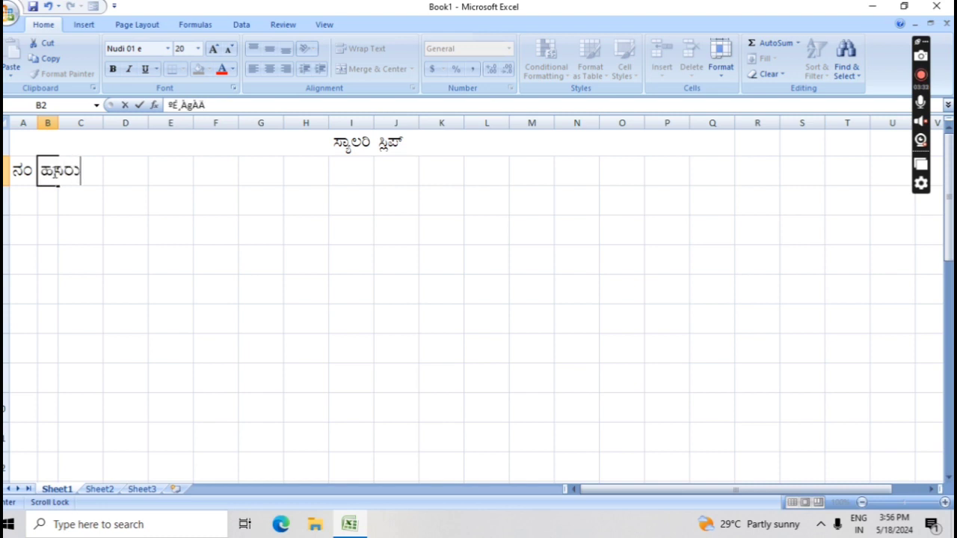
double_click(58, 121)
left_click(103, 169)
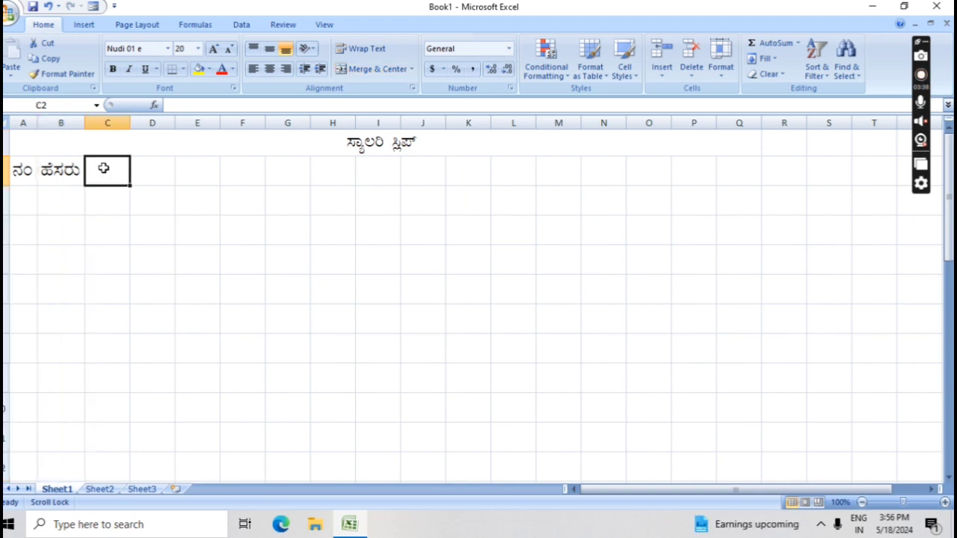
Enter the heading ಪಿಫ್ ನಂ (PF No.) in C2 and widen column C to fit
type("¥A")
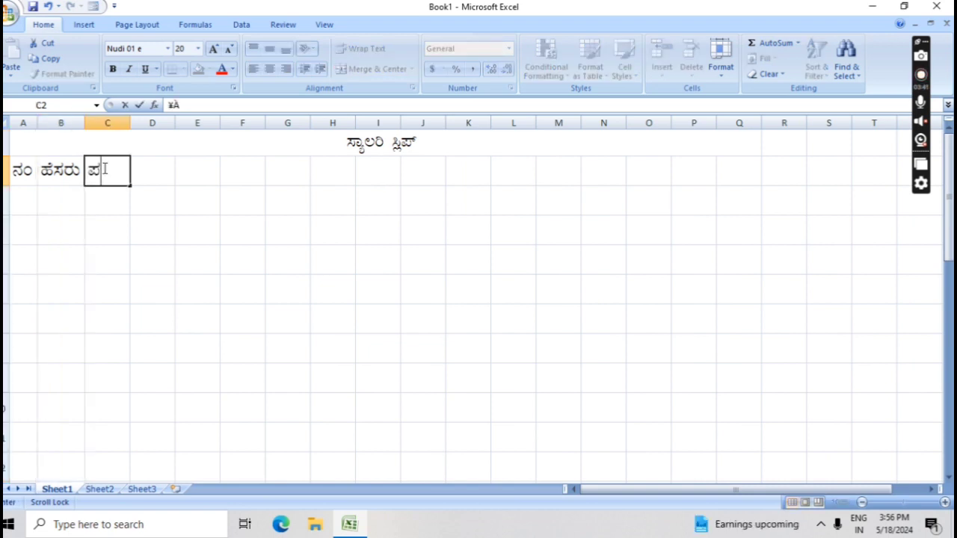
type("i")
type("J")
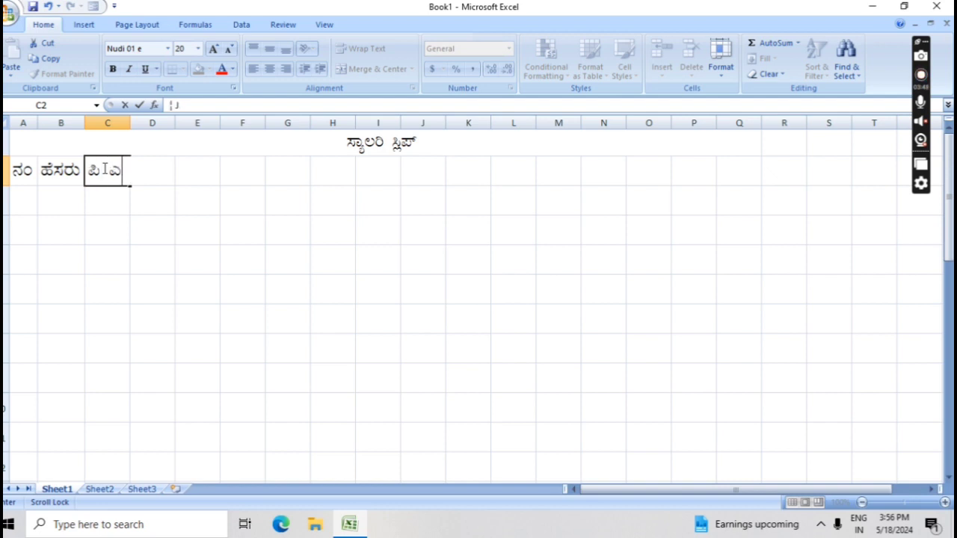
key("BackSpace")
type("¥sÀÀ¥sÉÆÃ")
key("BackSpace")
key("BackSpace")
key("BackSpace")
key("BackSpace")
key("BackSpace")
key("BackSpace")
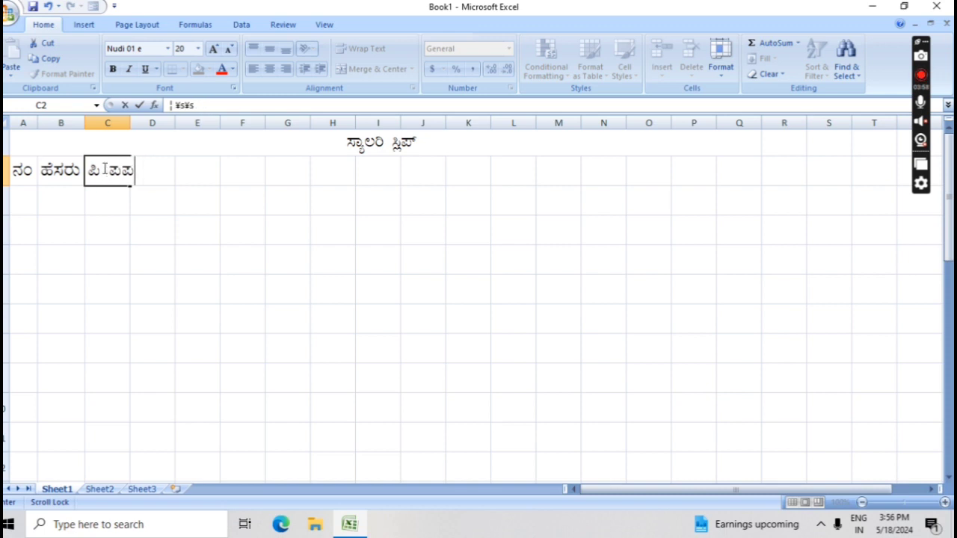
key("BackSpace")
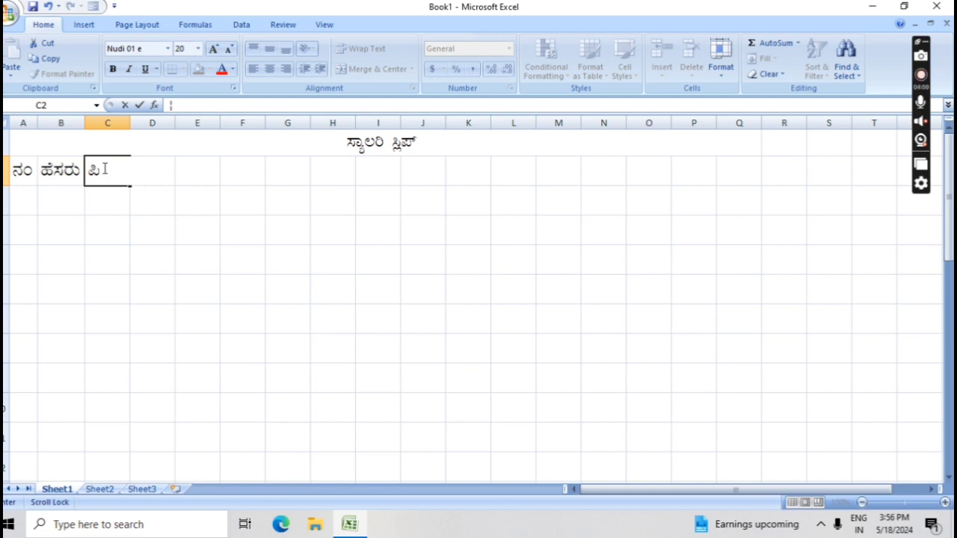
type("¥sÀ")
type("f nM")
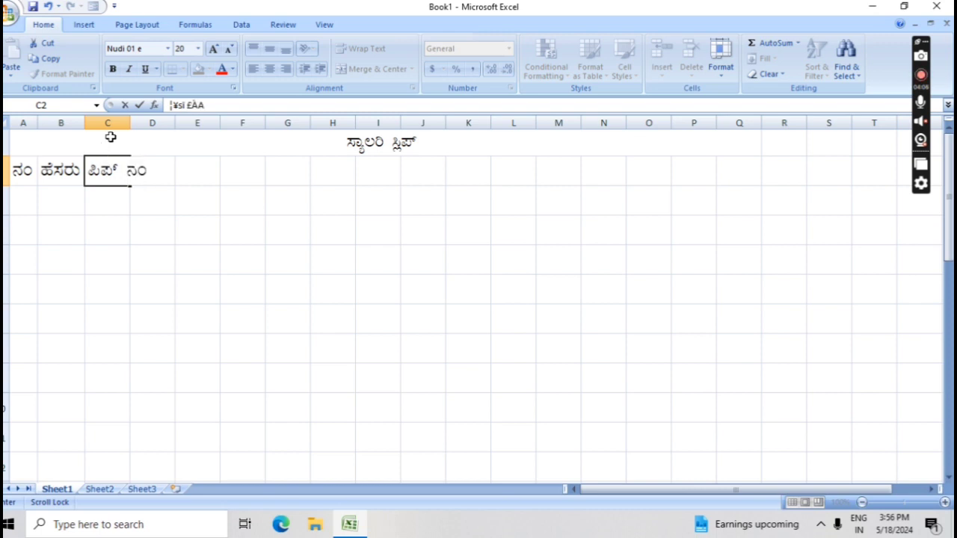
left_click(127, 123)
left_click_drag(130, 123, 152, 123)
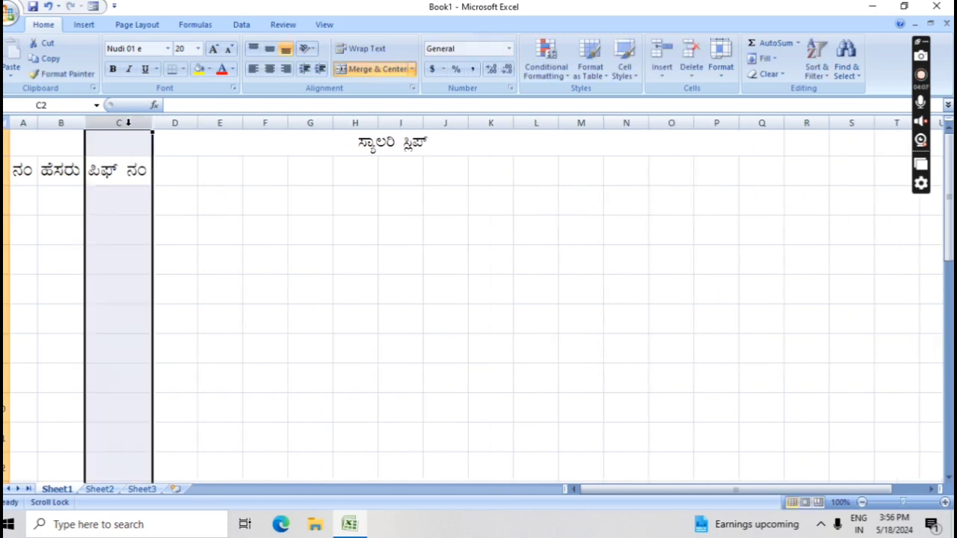
left_click(25, 199)
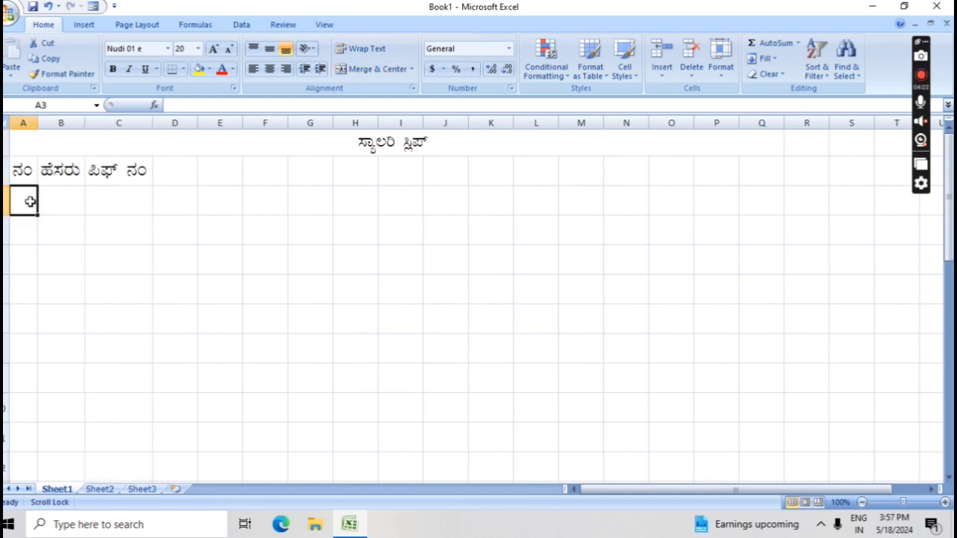
Enter serial numbers 1 to 4 down column A, correcting A3 from 12 to 1
type("1")
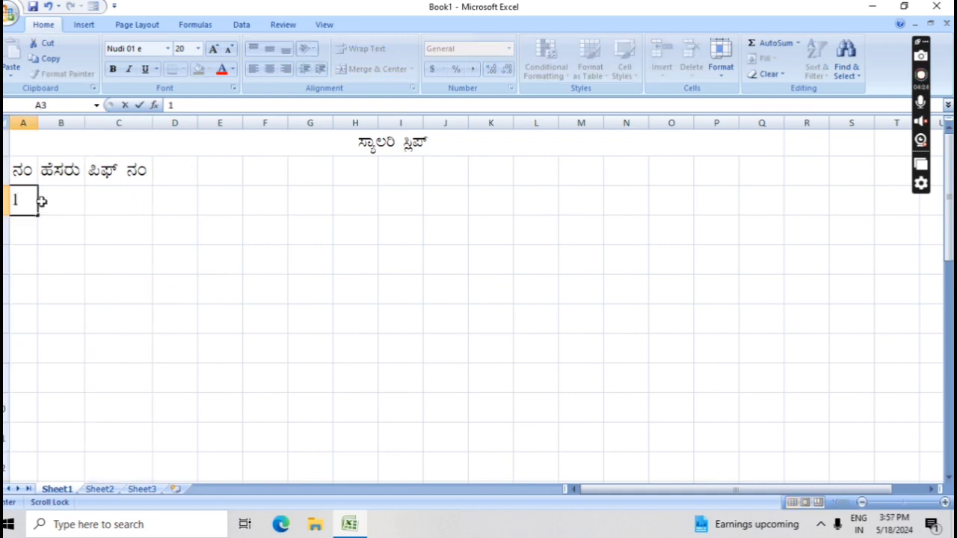
scroll(42, 201, "down", 1)
type("2")
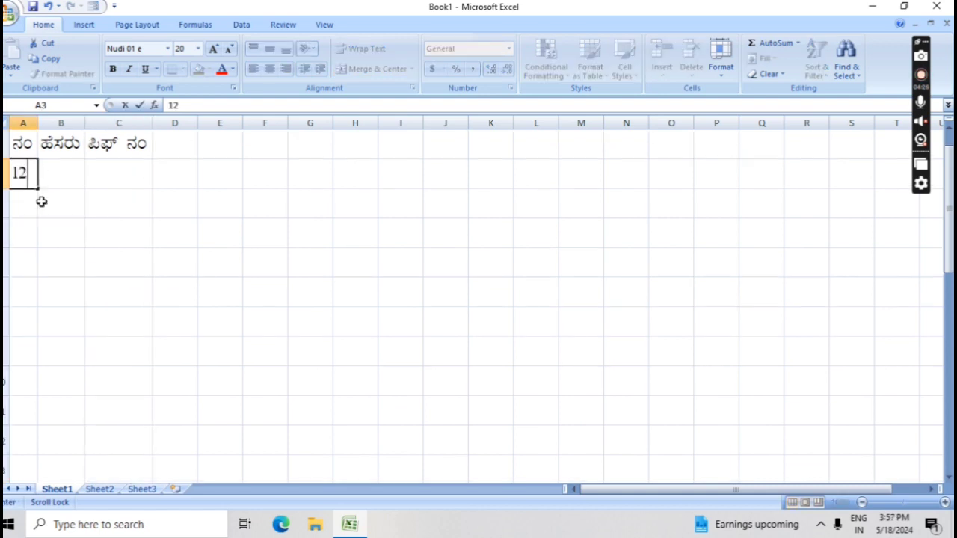
scroll(42, 201, "down", 1)
scroll(41, 201, "up", 2)
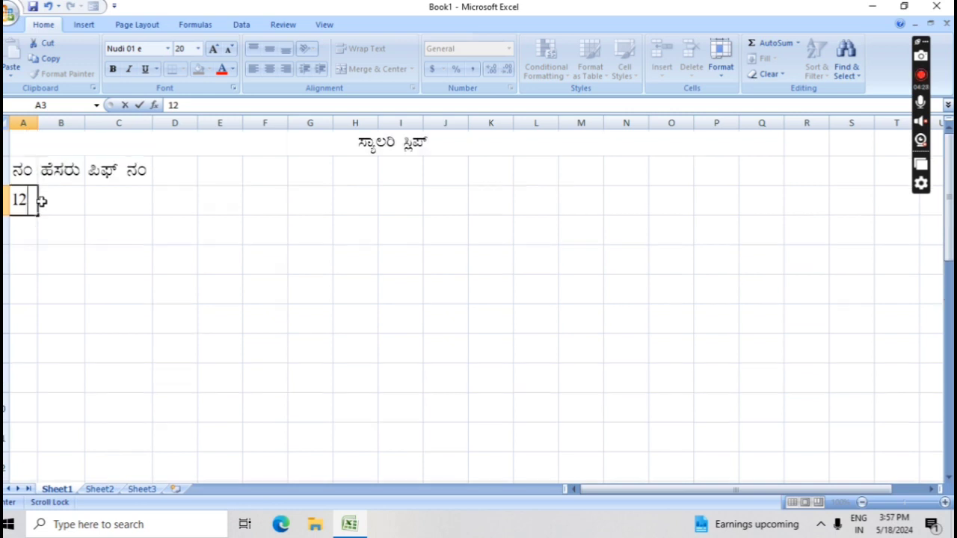
scroll(41, 201, "down", 1)
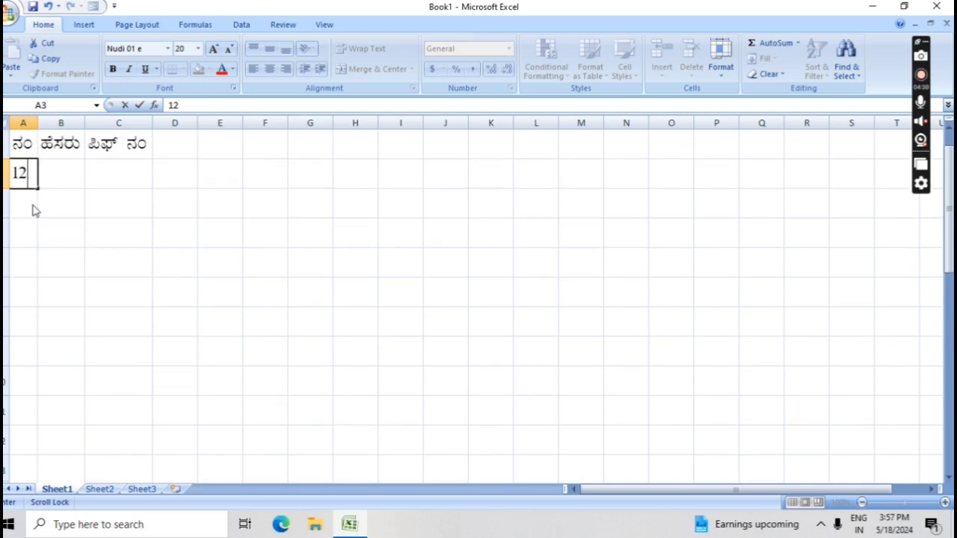
left_click(33, 208)
type("2")
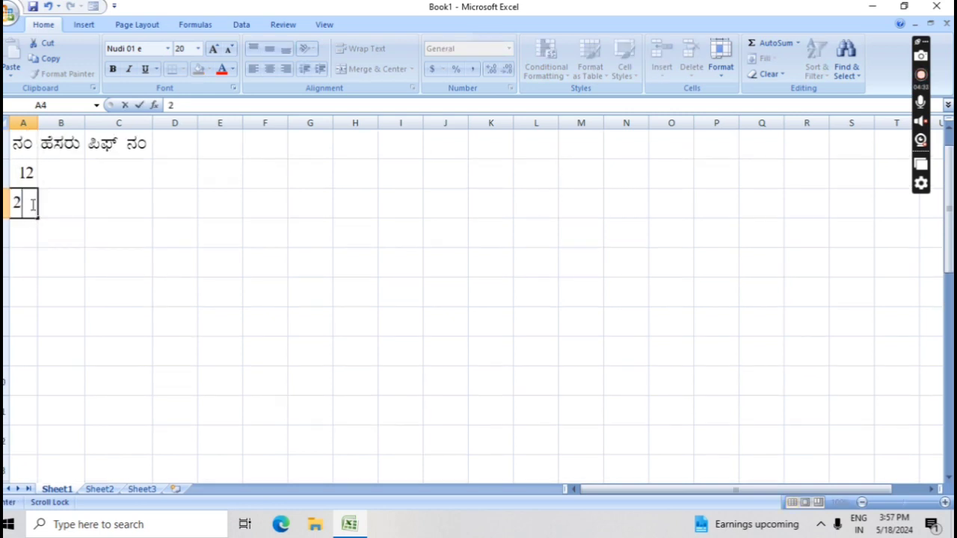
scroll(32, 204, "down", 1)
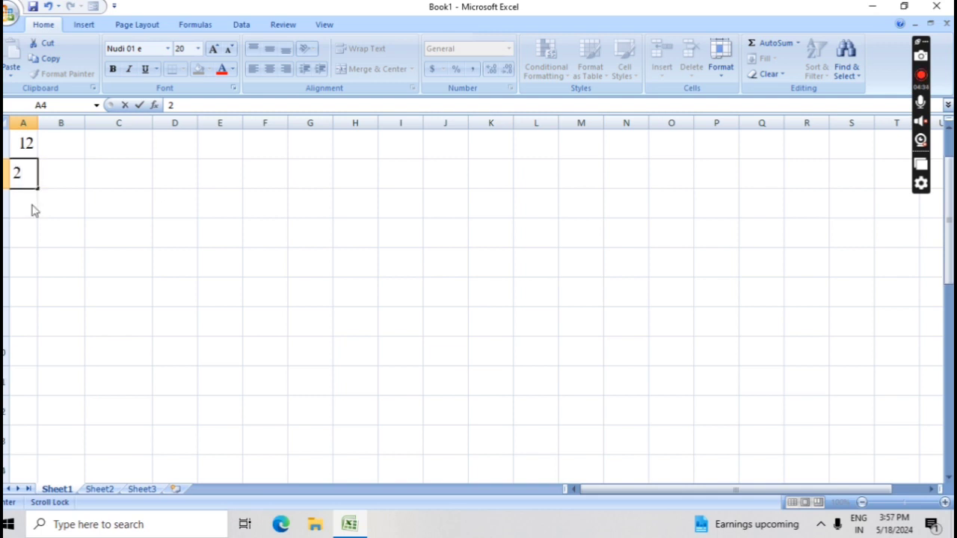
left_click(32, 204)
type("3")
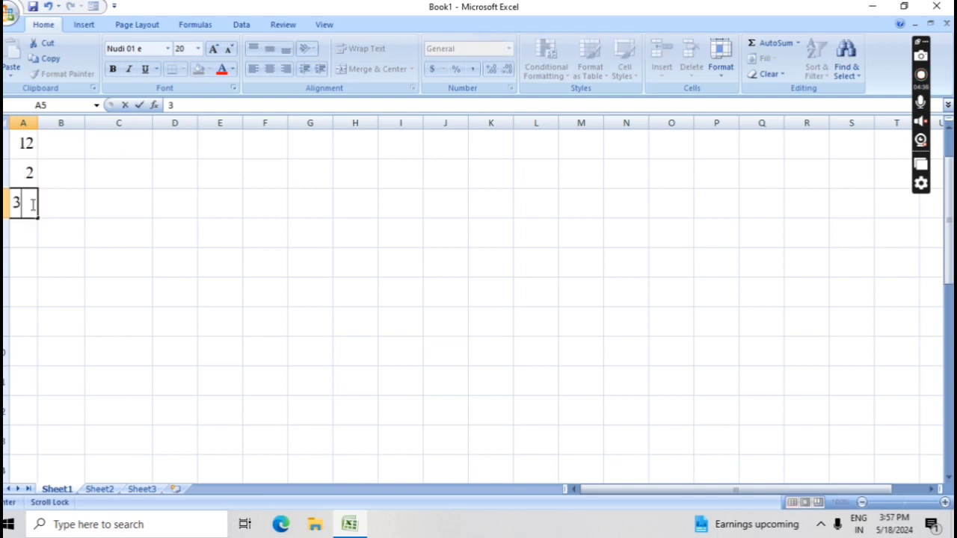
left_click(24, 233)
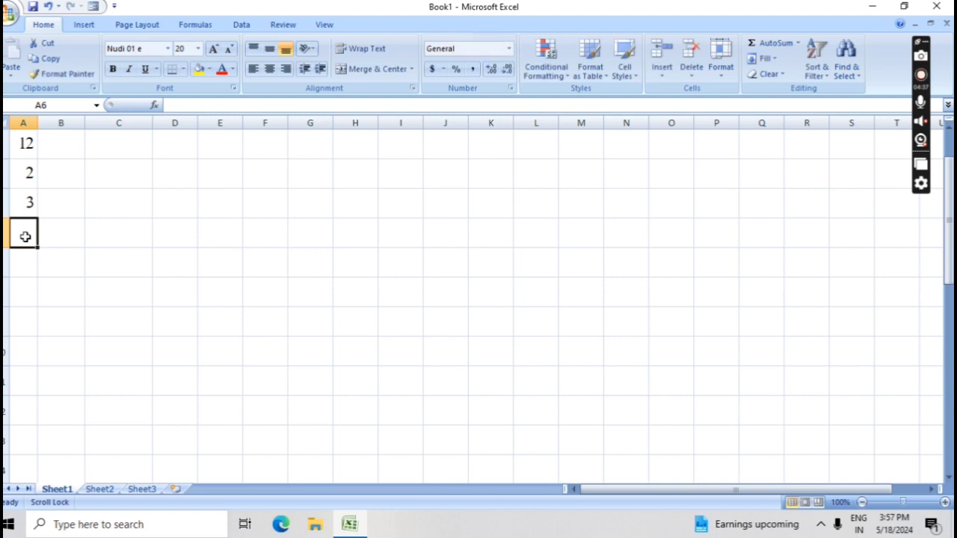
type("4")
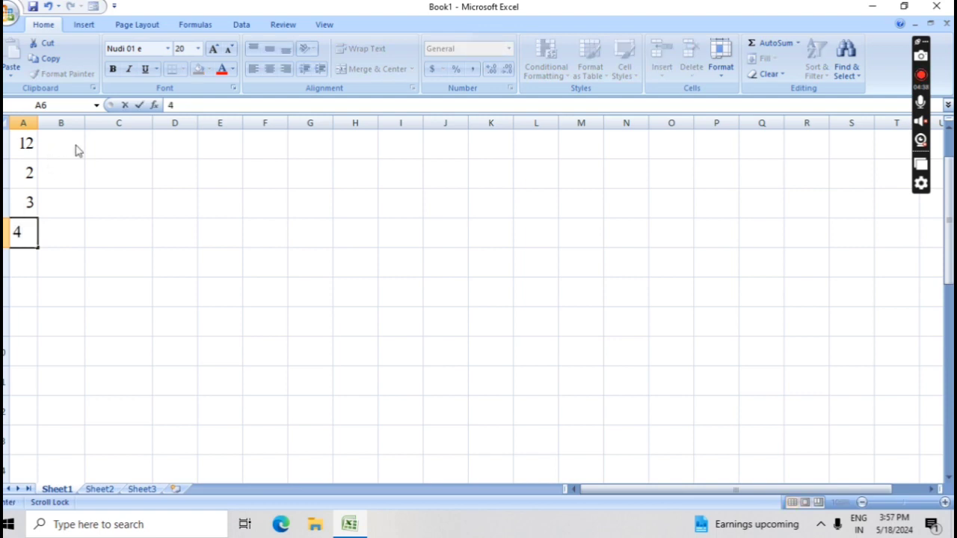
left_click(45, 144)
left_click(33, 145)
type("1")
left_click(49, 143)
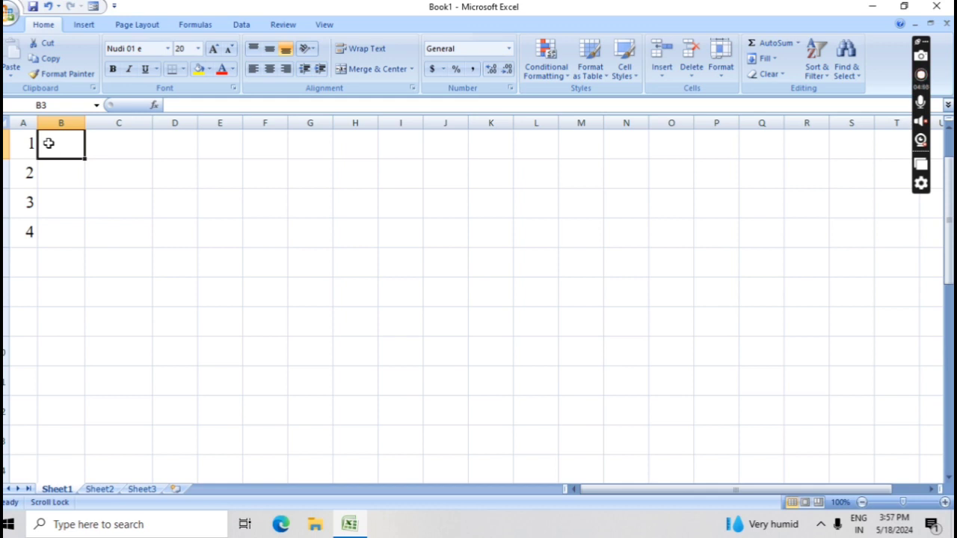
Start typing the first employee's Kannada name in the name column
type("PÁ")
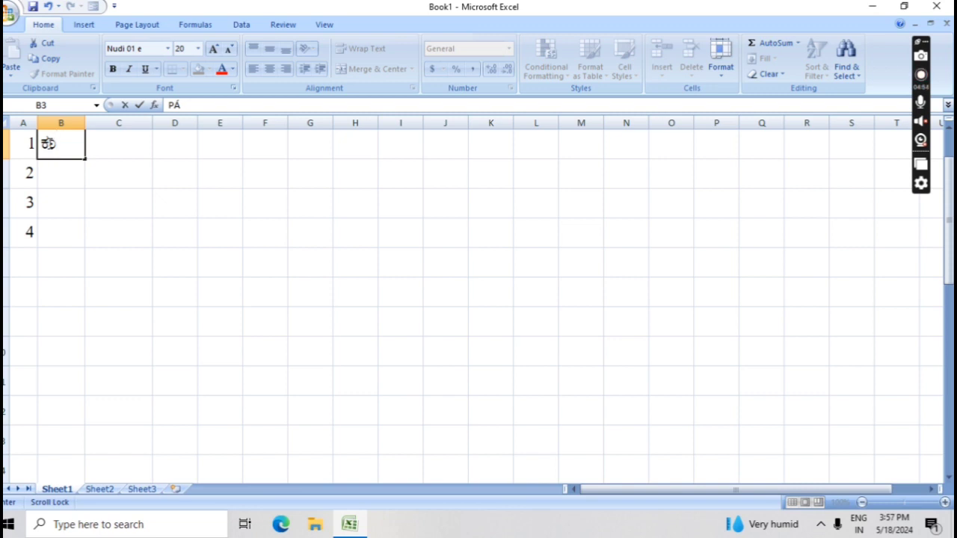
type("vi")
key("BackSpace")
type("À")
key("BackSpace")
key("BackSpace")
type("vÉ")
key("BackSpace")
key("BackSpace")
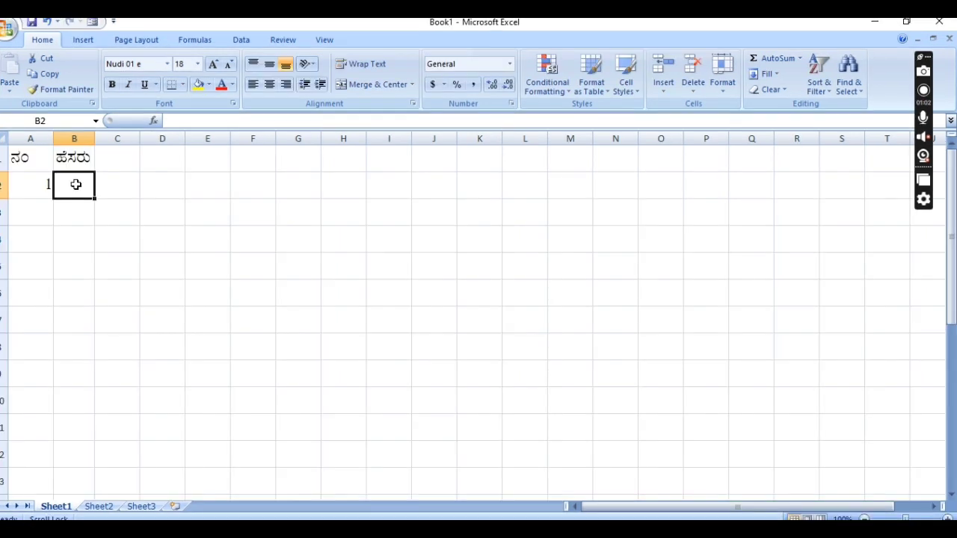
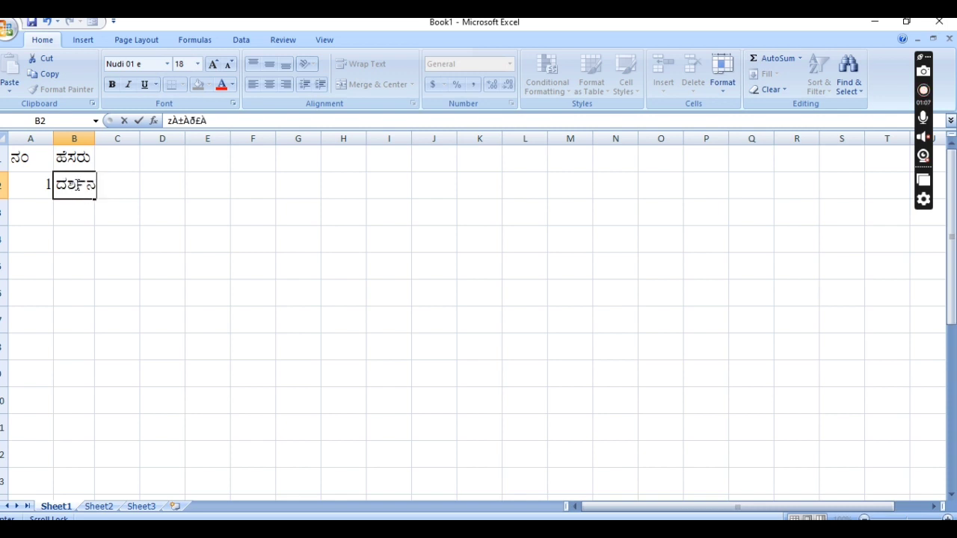
Finish the first employee's name, then add serial number 2 with the second employee's name
left_click(24, 216)
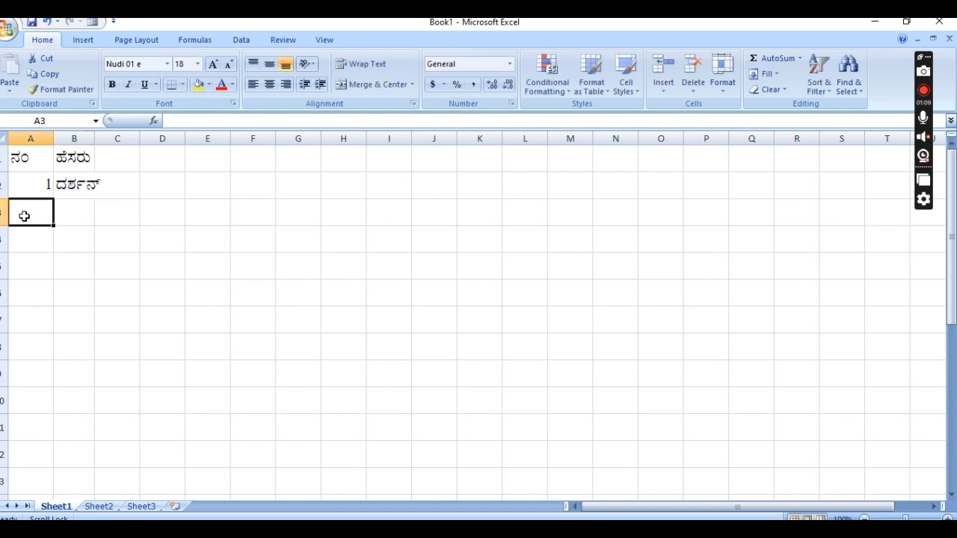
type("2")
left_click(65, 217)
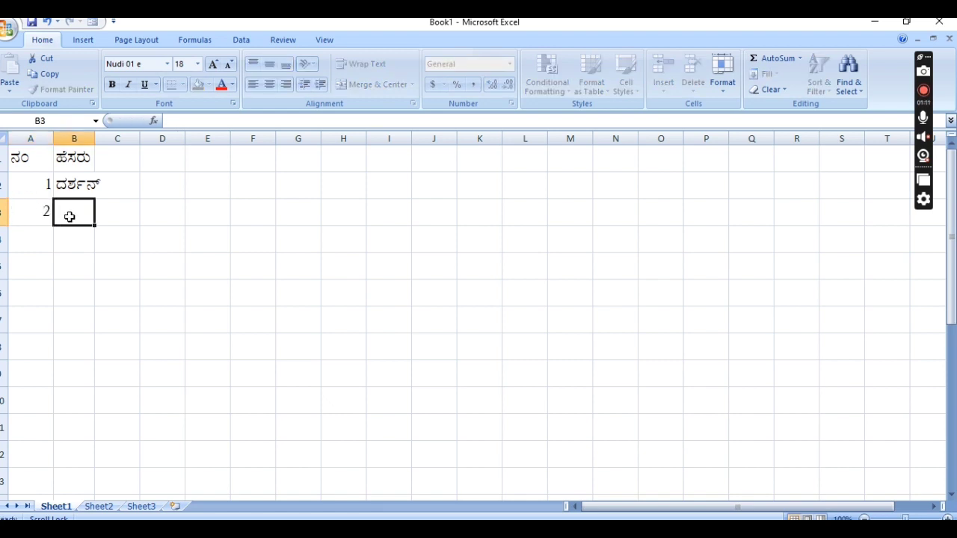
double_click(95, 138)
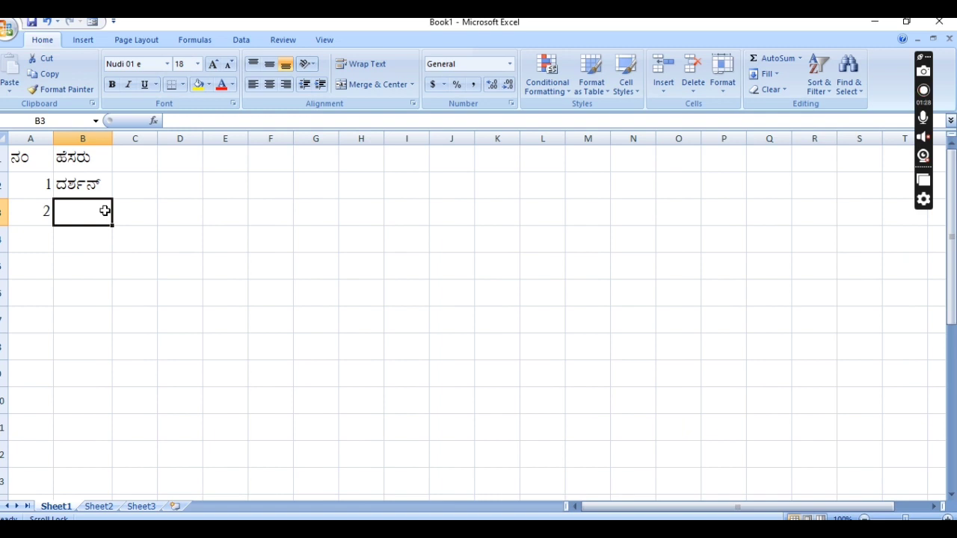
type("ಸುಧಾ")
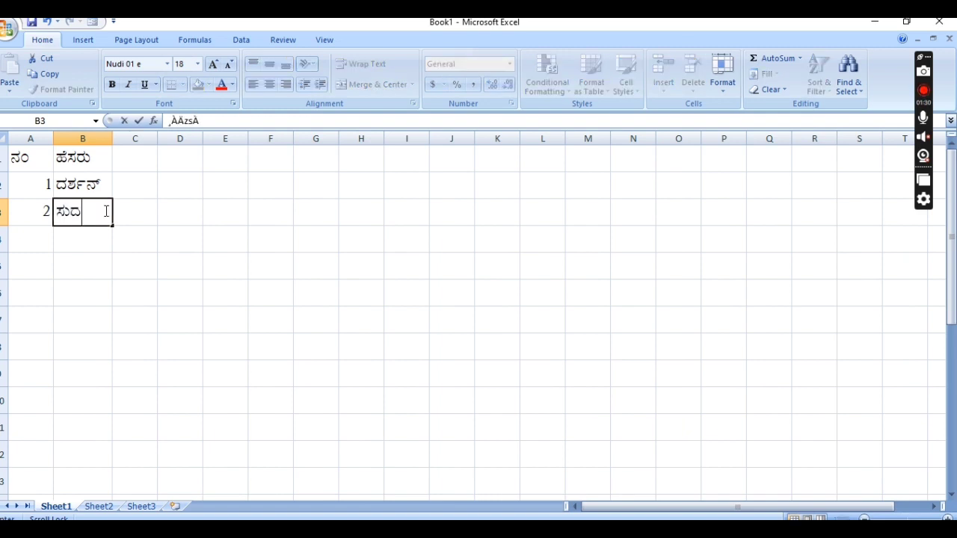
key("BackSpace")
key("BackSpace")
type("ಧಾ")
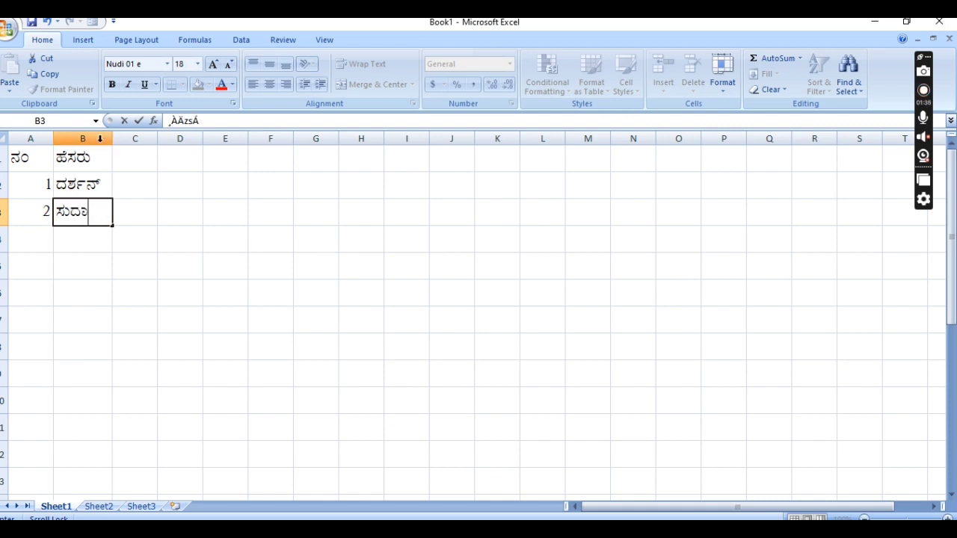
left_click(112, 139)
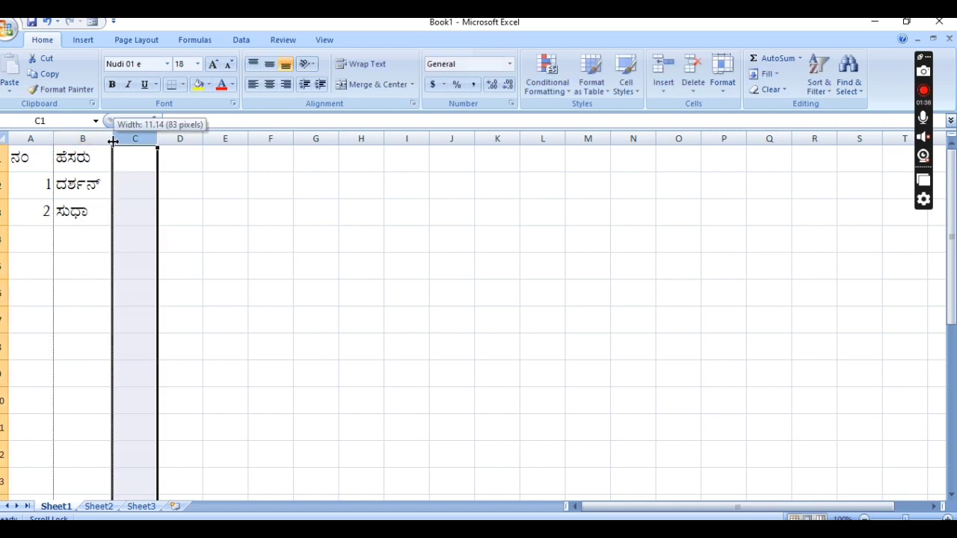
Add serial number 3 with the third employee's name and autofit column B
left_click(45, 240)
type("3")
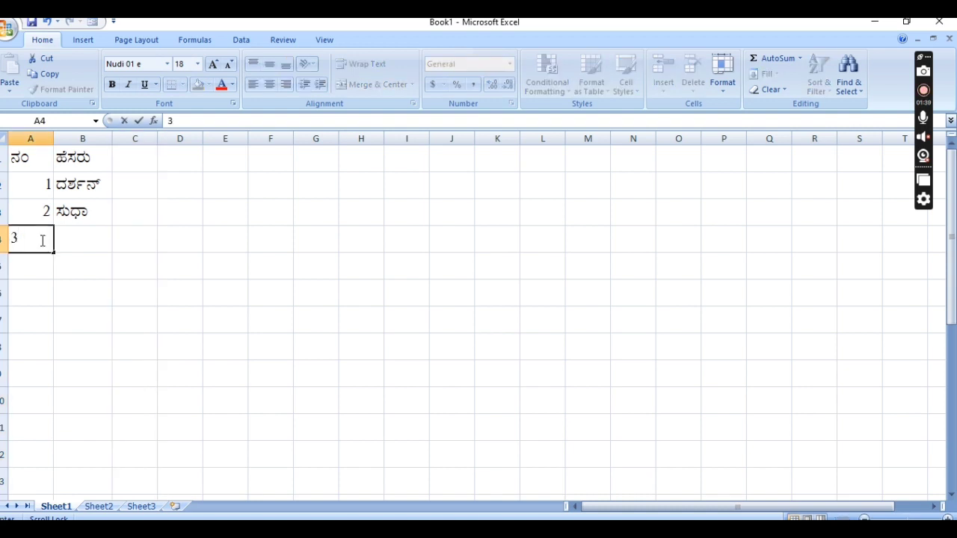
left_click(82, 240)
type("ಪ")
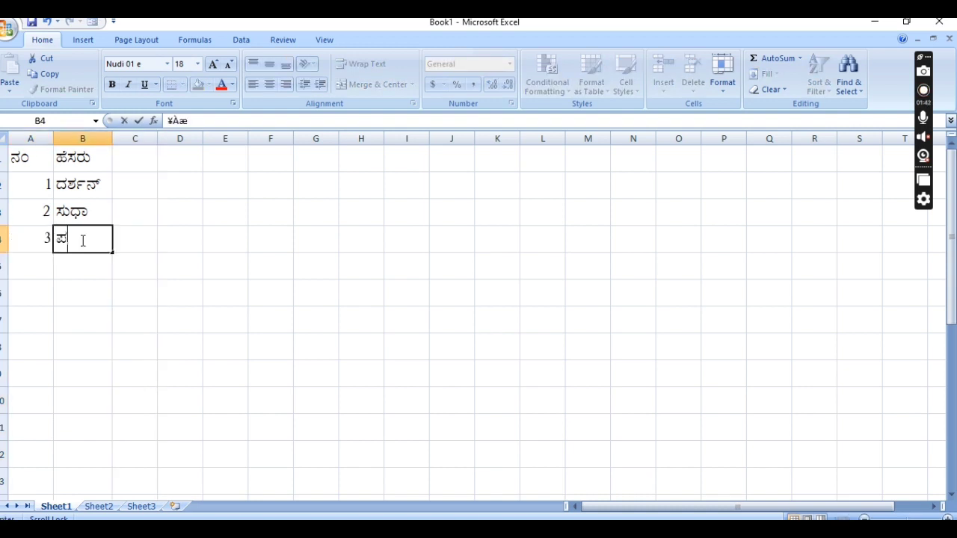
type("ಮೋ")
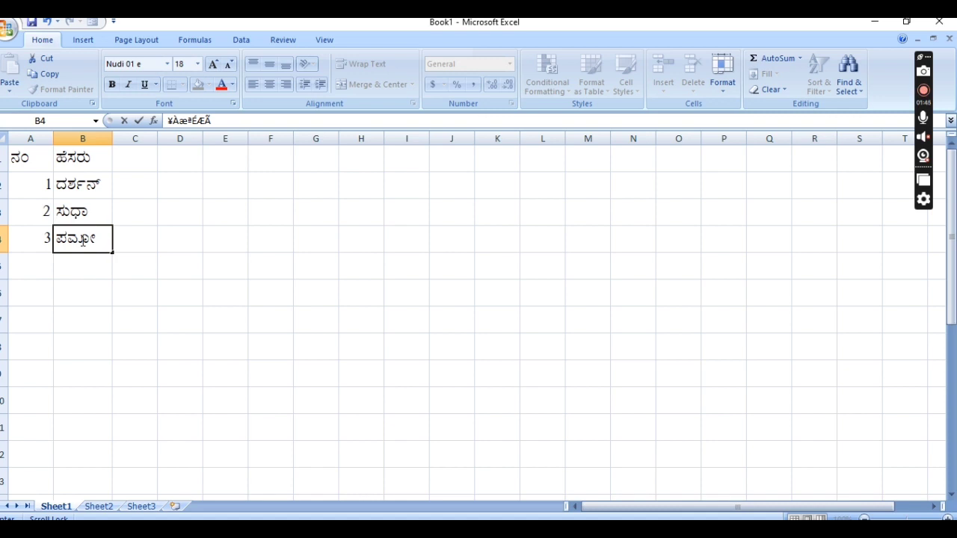
type("ದ್")
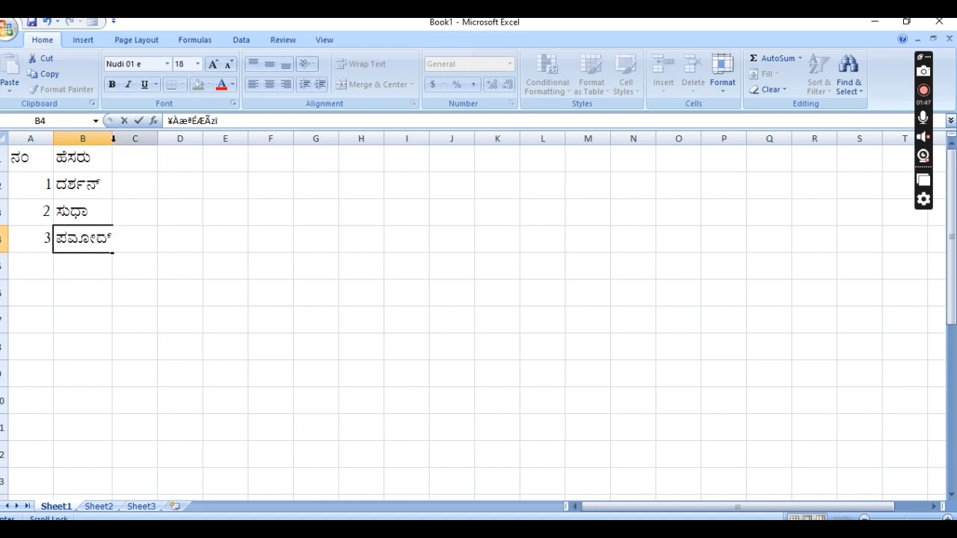
left_click(109, 137)
double_click(109, 136)
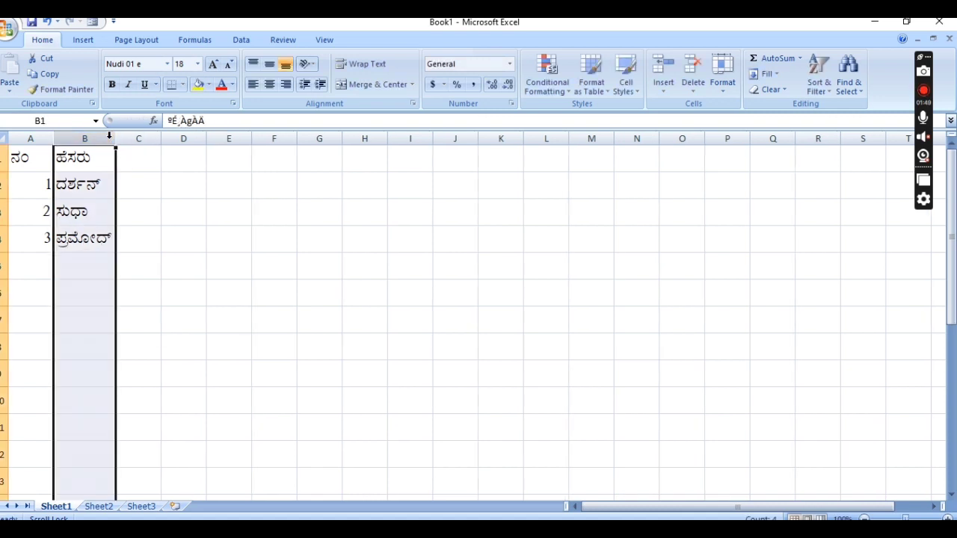